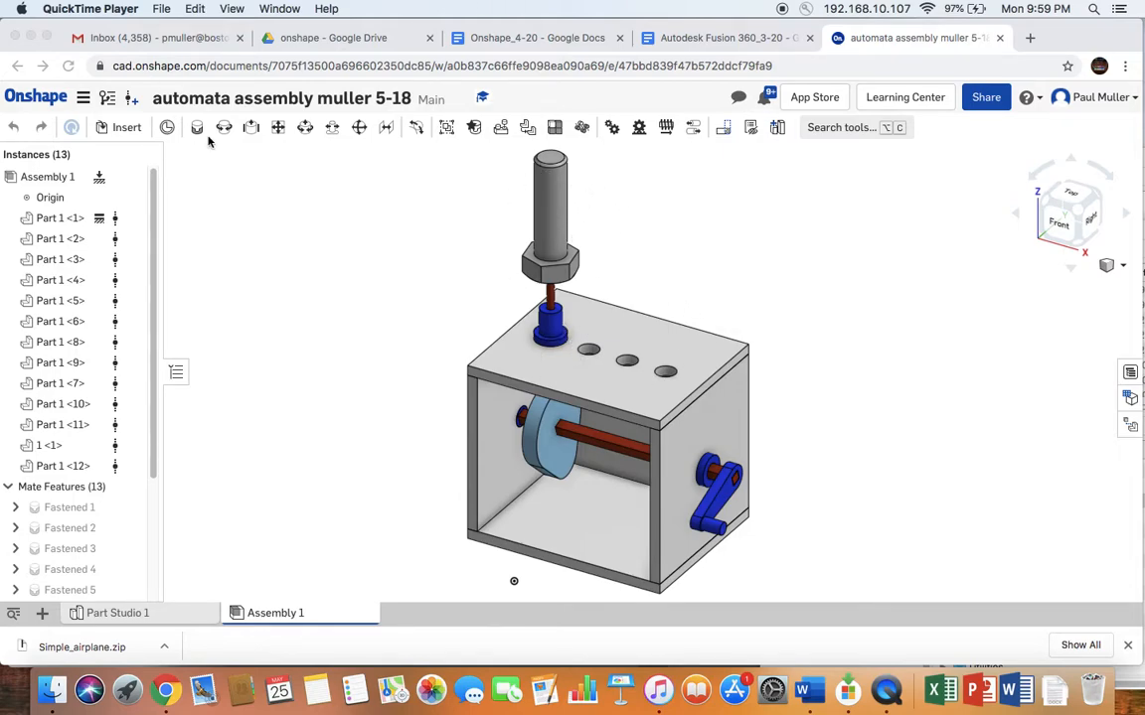
Step: Return to the documents list and open the automata assembly document dated 5-20
click(60, 98)
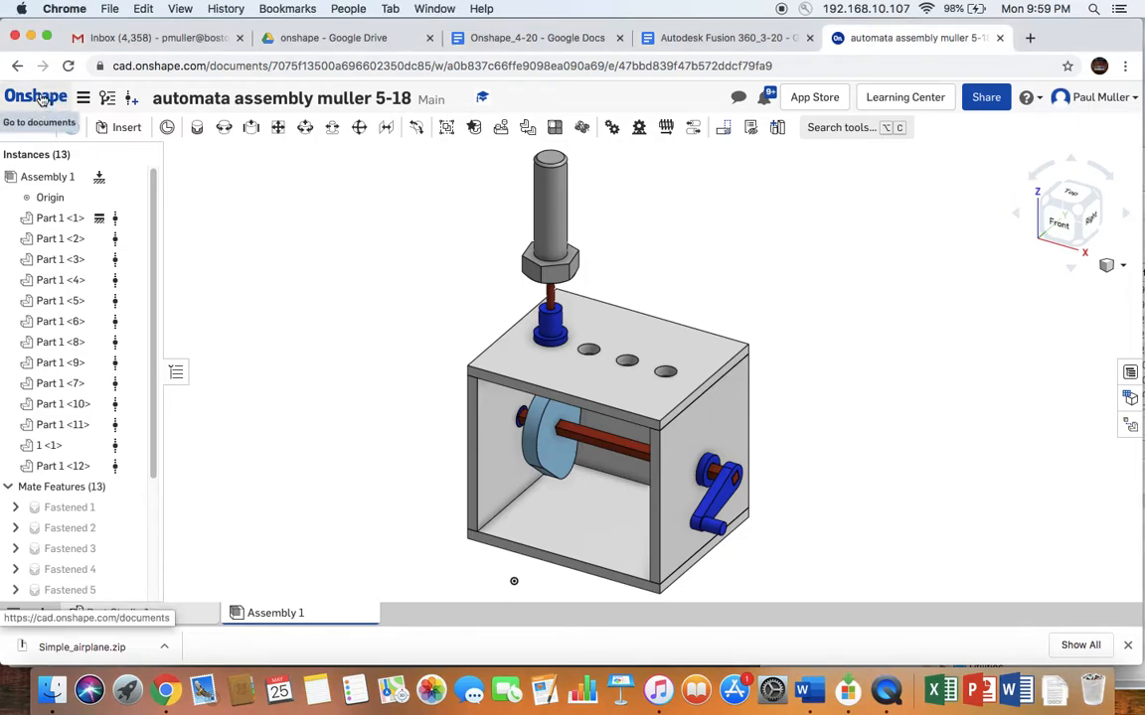
click(47, 103)
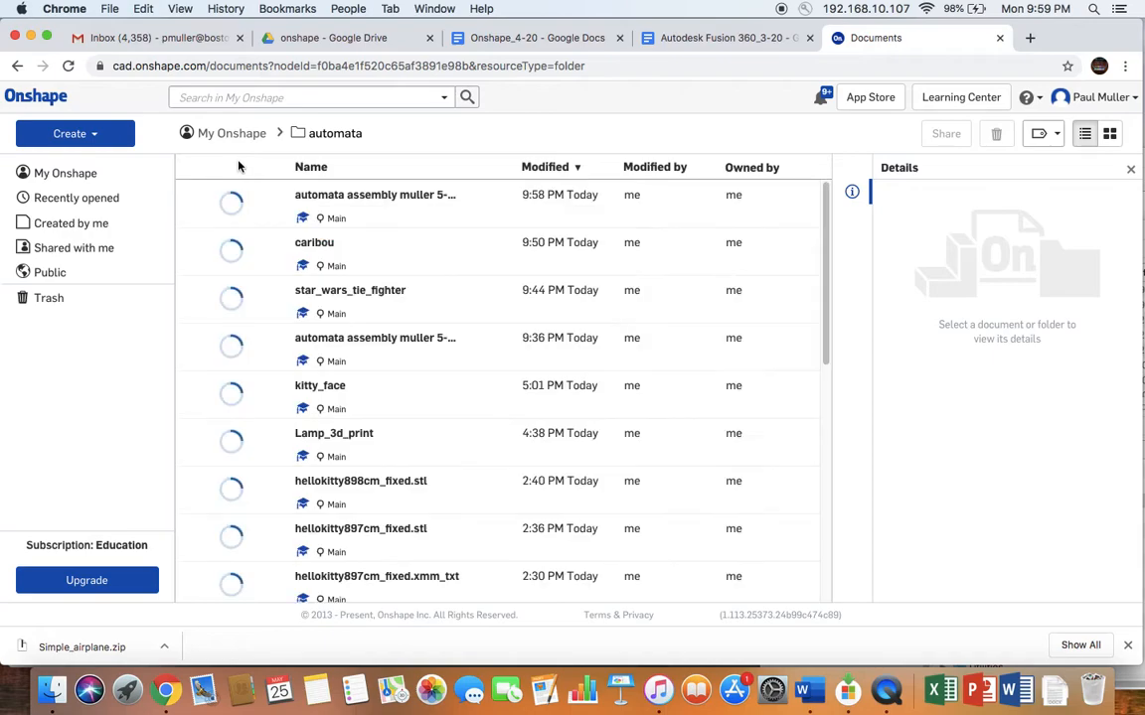
click(318, 201)
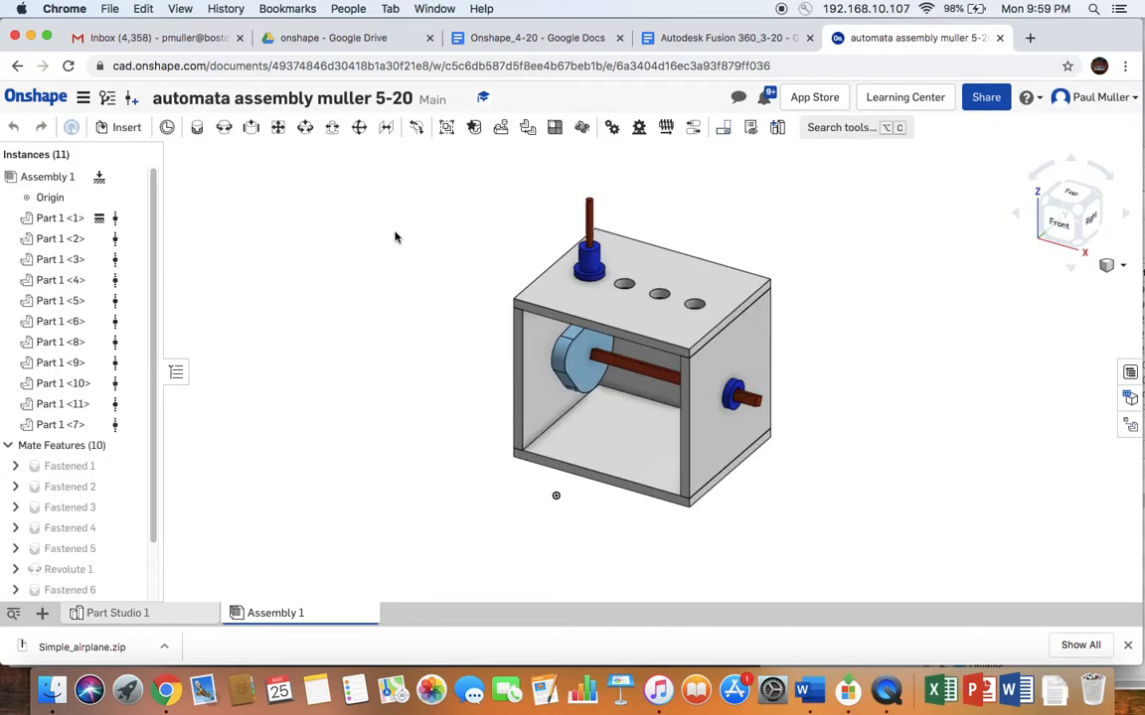
Step: Add a Tangent mate between the lower end edge of the red follower rod and the curved outer face of the cam
scroll(396, 236, up, 5)
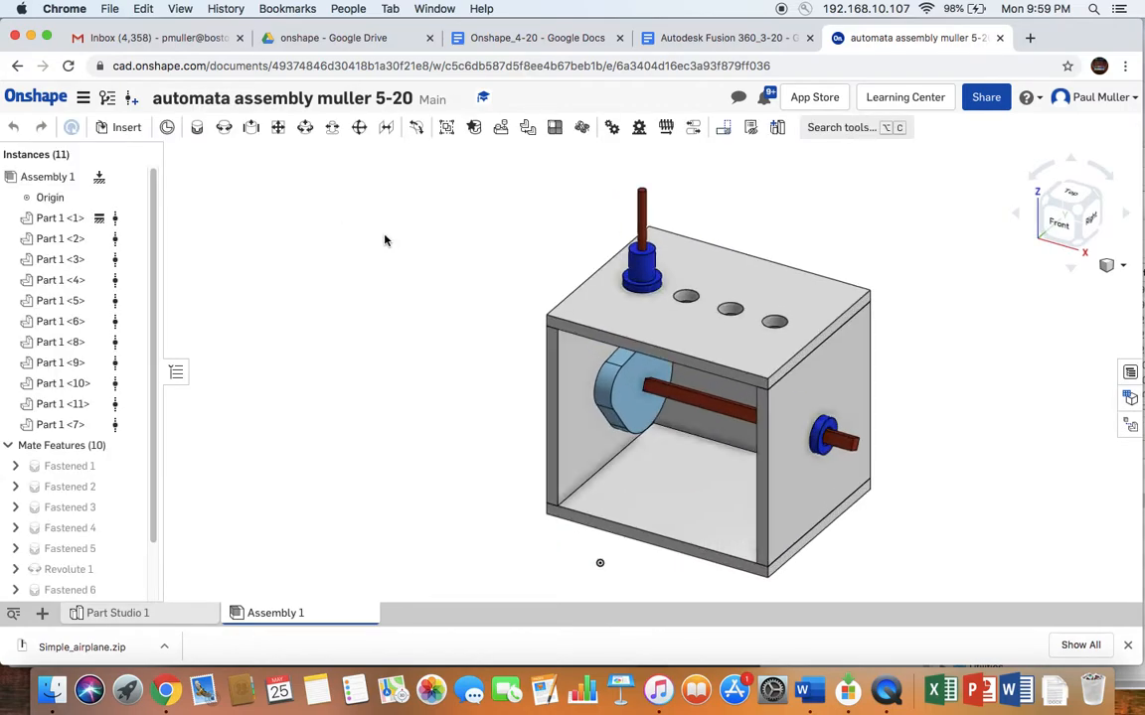
right_drag(857, 330, 865, 296)
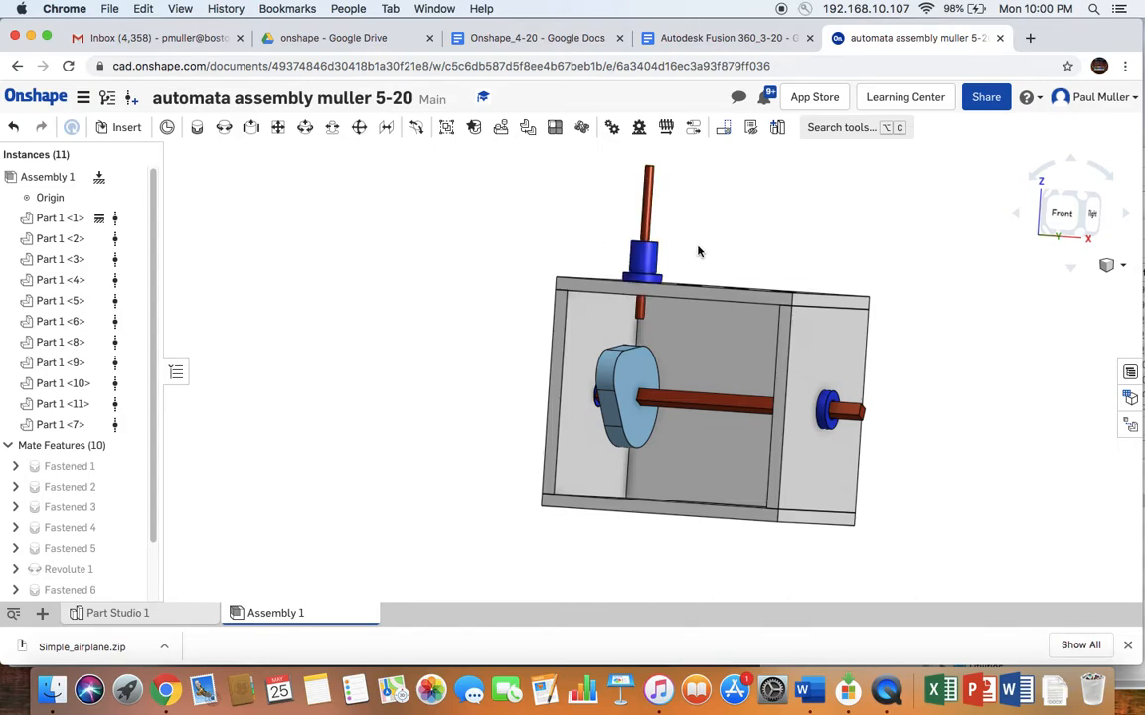
key(Up)
key(Up)
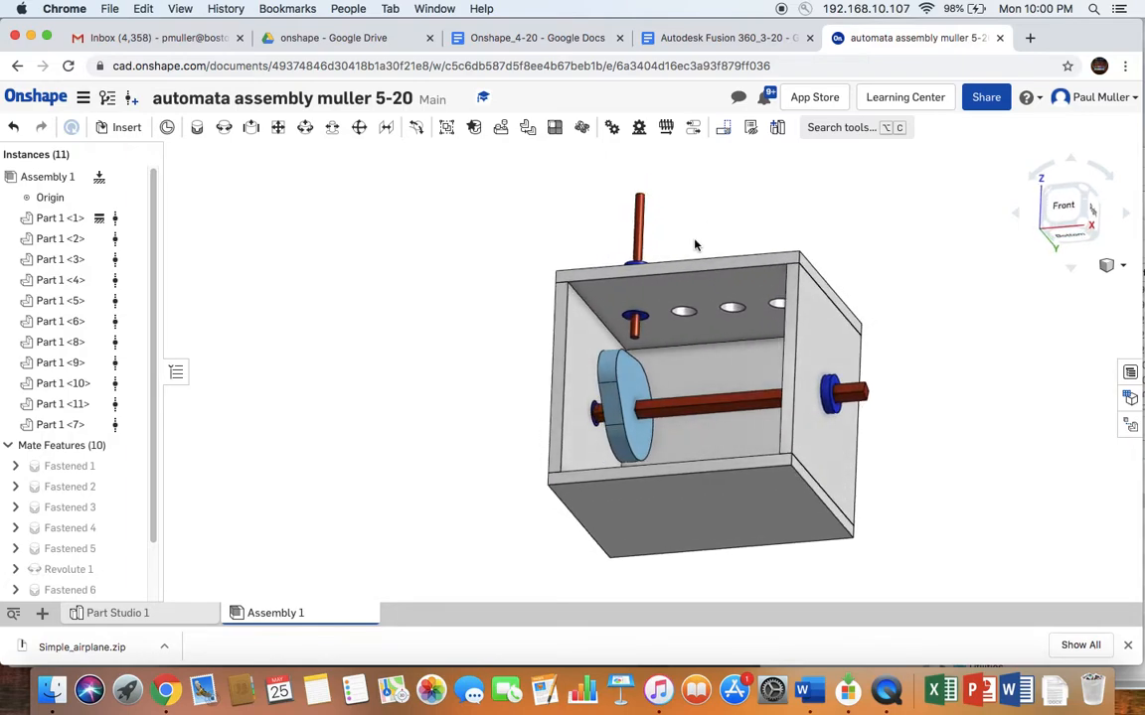
scroll(695, 243, up, 5)
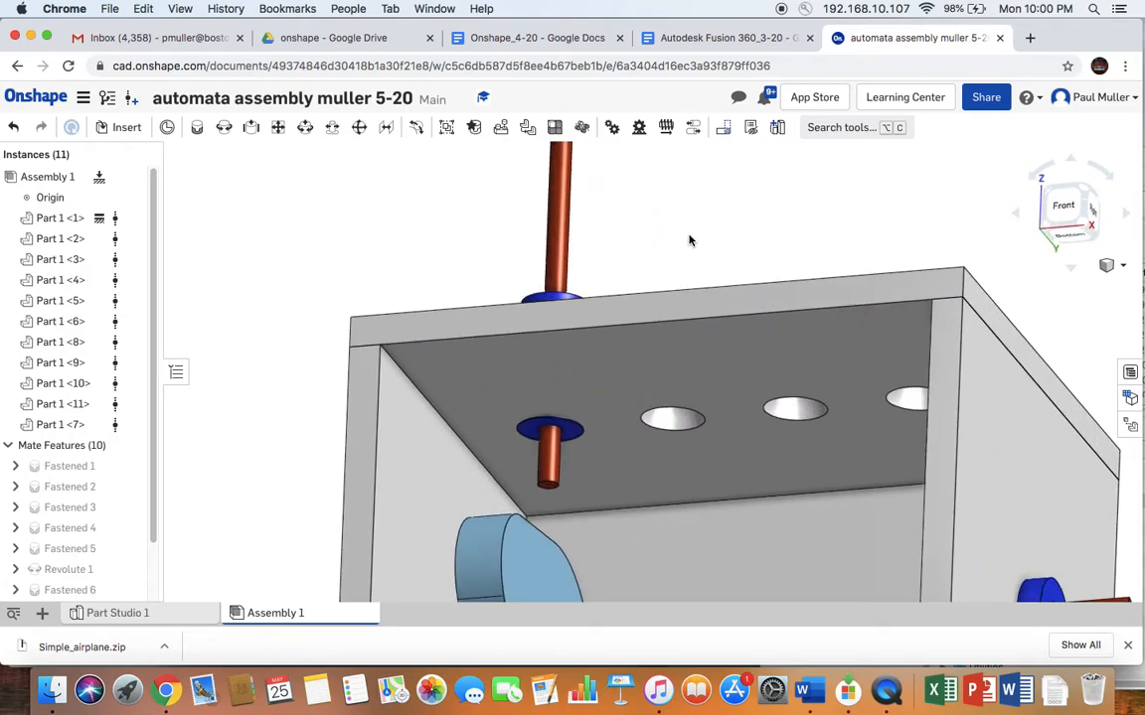
scroll(645, 240, up, 1)
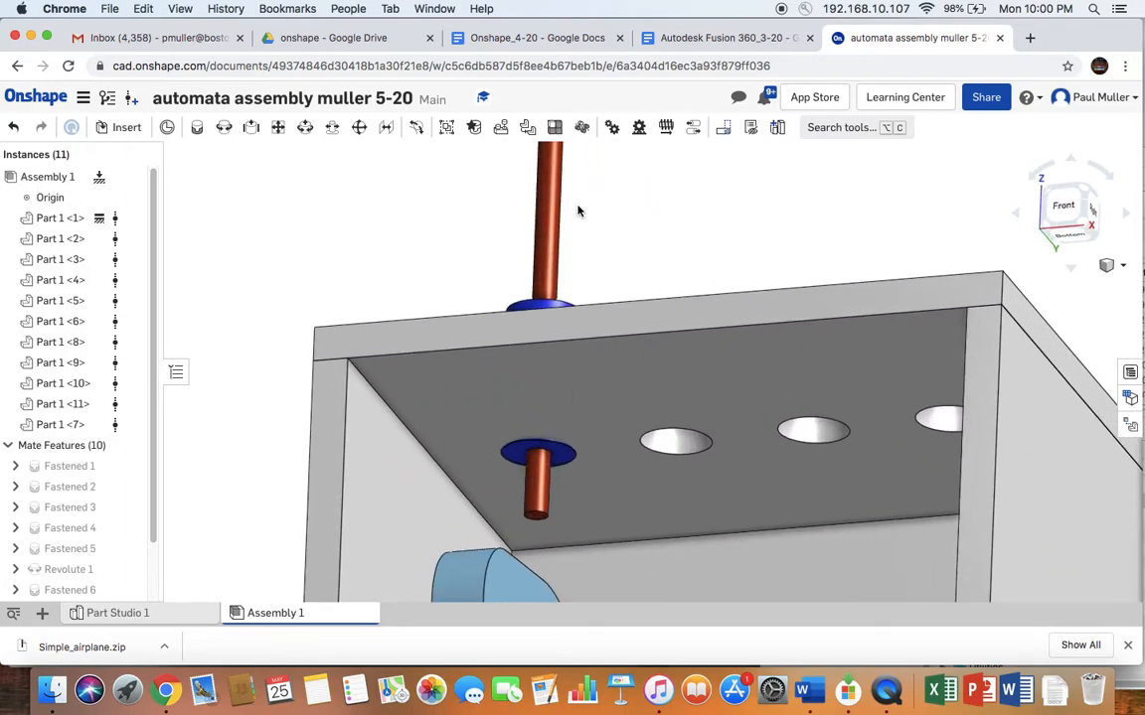
click(418, 132)
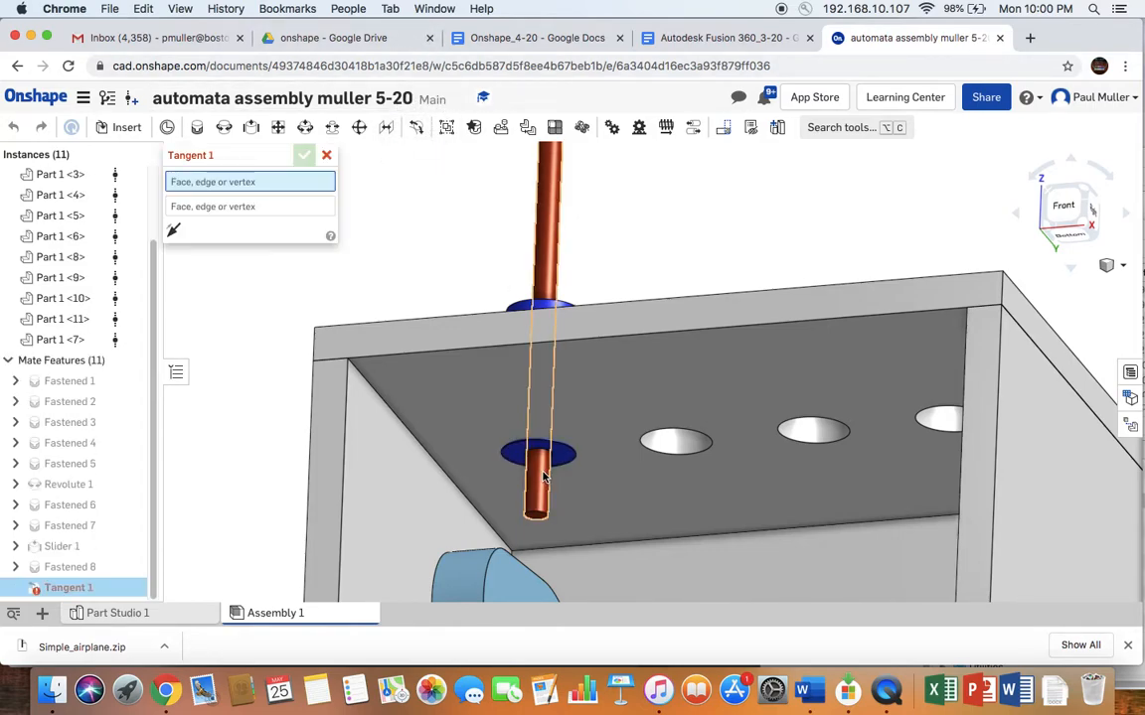
scroll(541, 472, up, 3)
scroll(542, 472, up, 1)
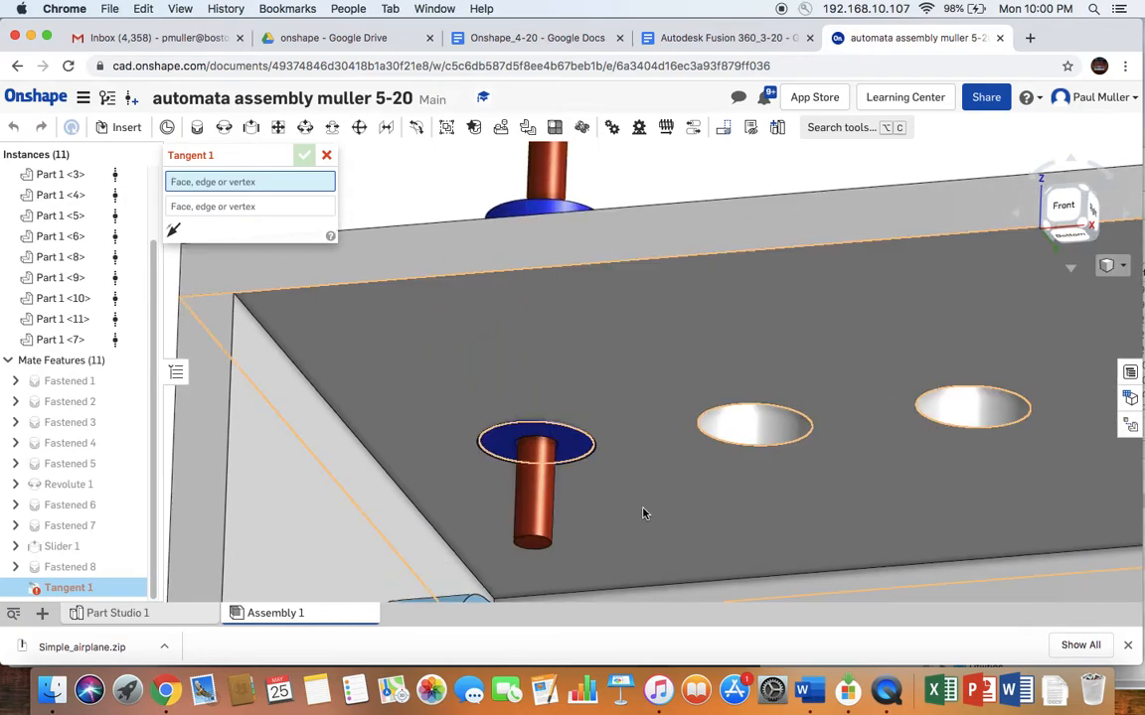
click(533, 544)
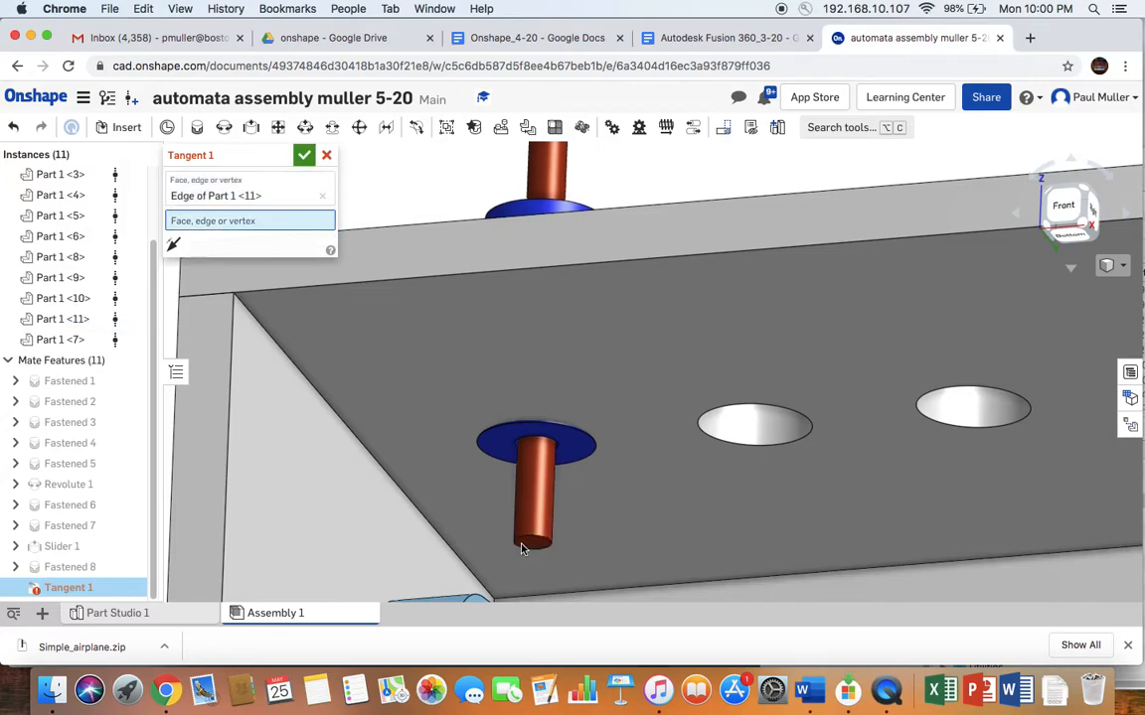
middle_drag(537, 541, 587, 412)
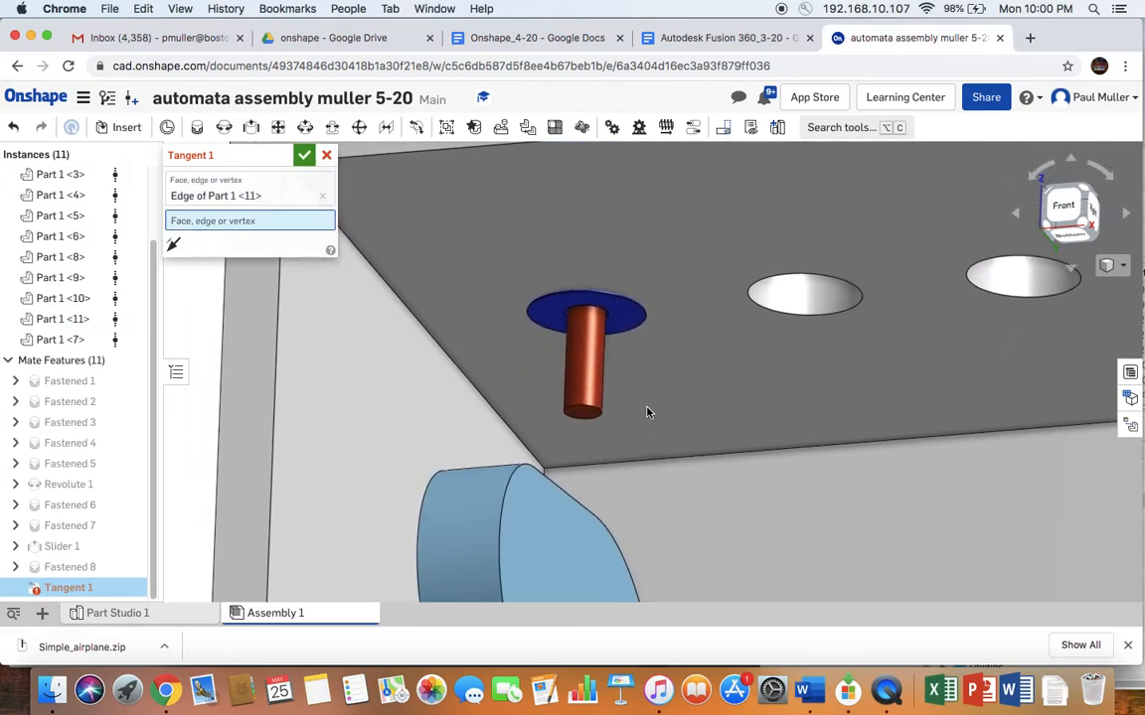
click(479, 483)
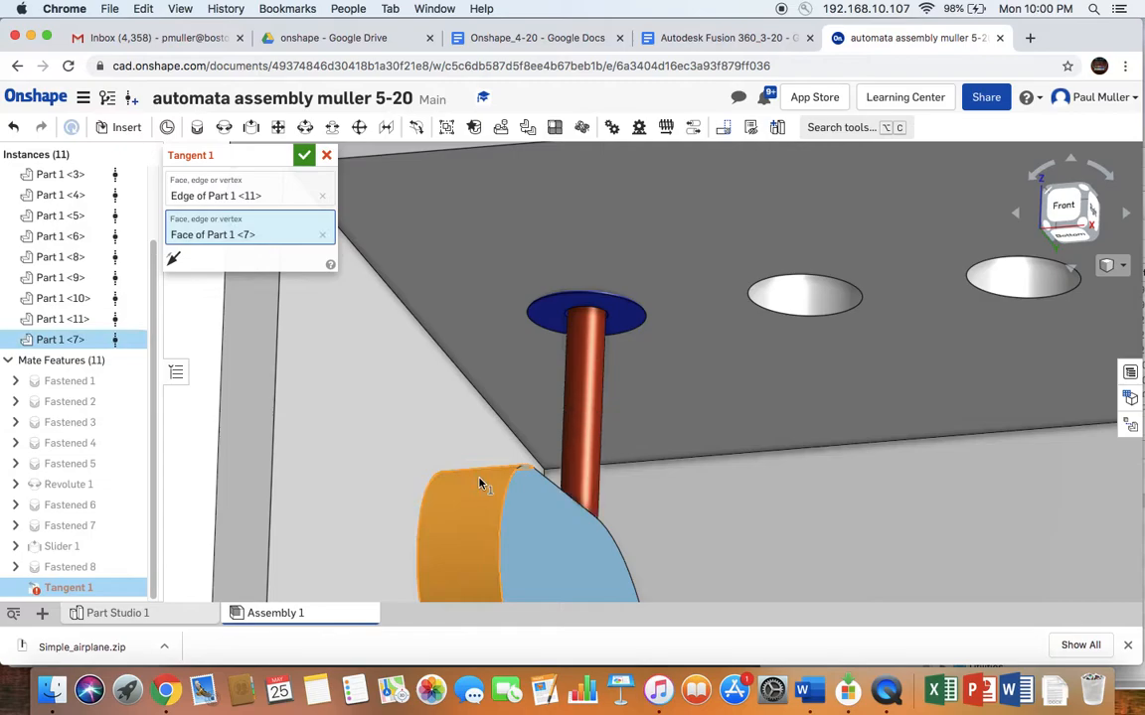
click(304, 155)
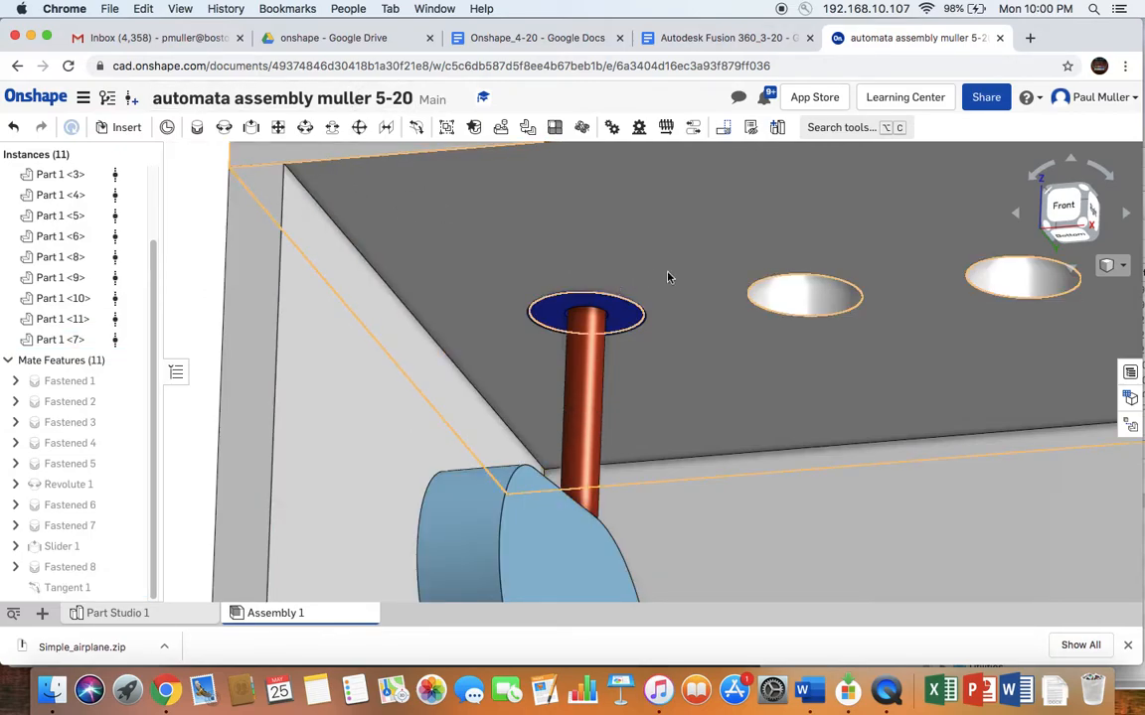
Step: Start inserting a part from other documents and open the automata folder in My Onshape
scroll(680, 269, down, 10)
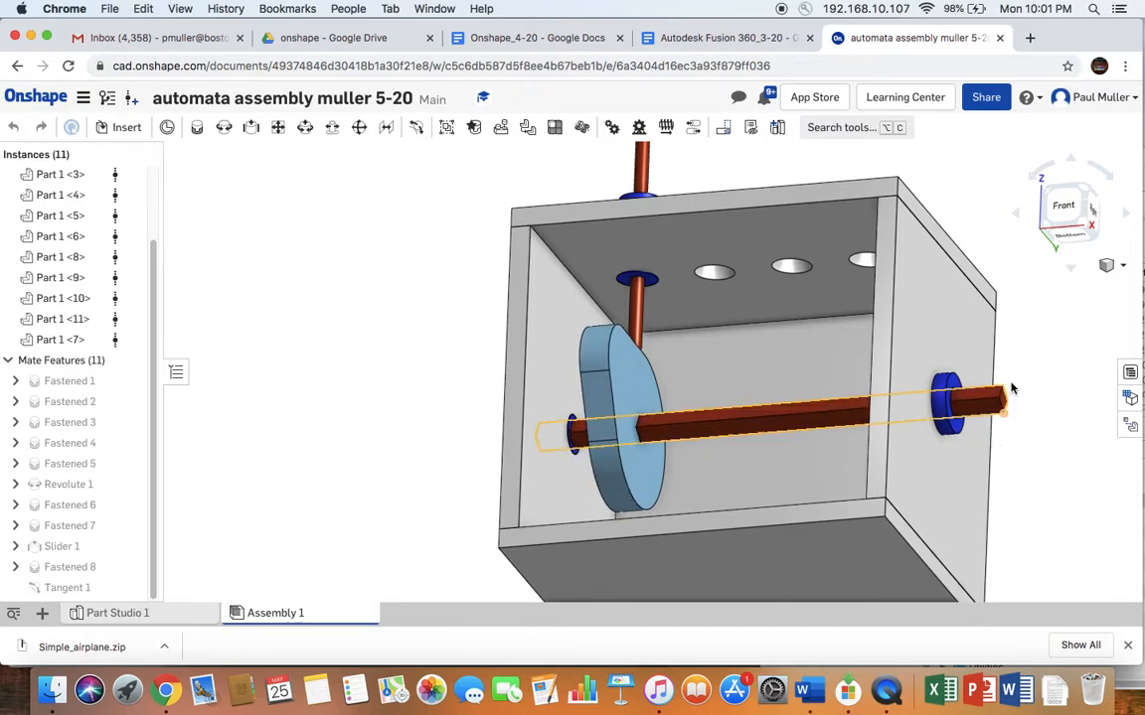
click(1076, 189)
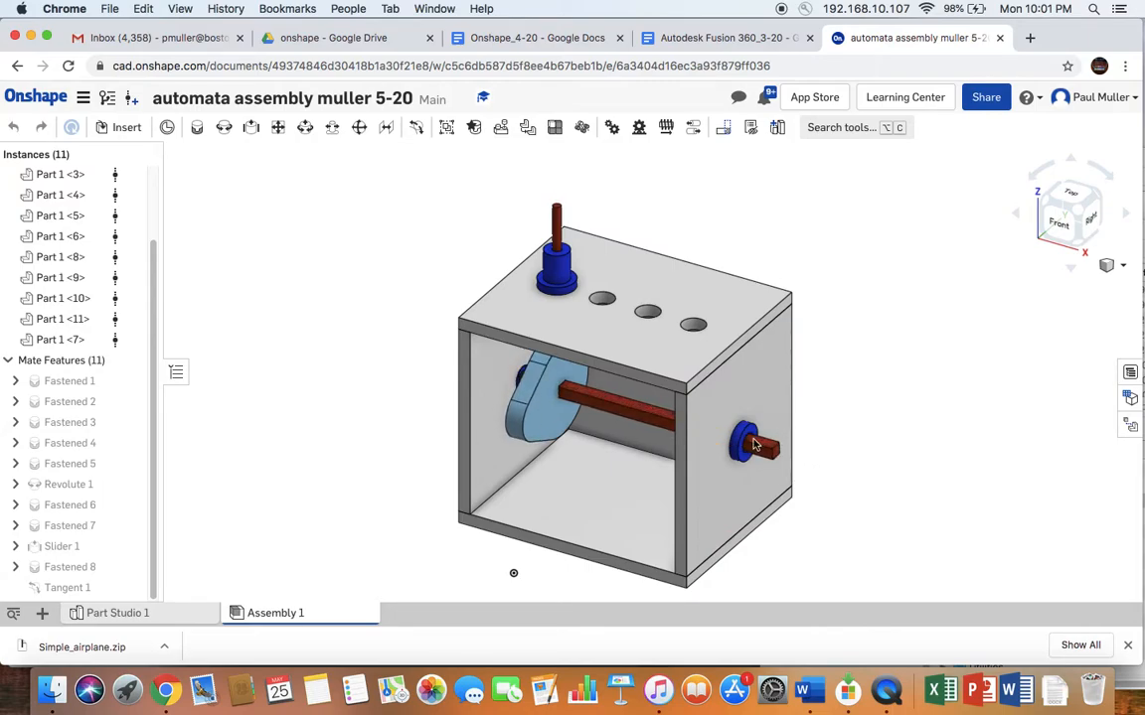
right_drag(861, 404, 868, 386)
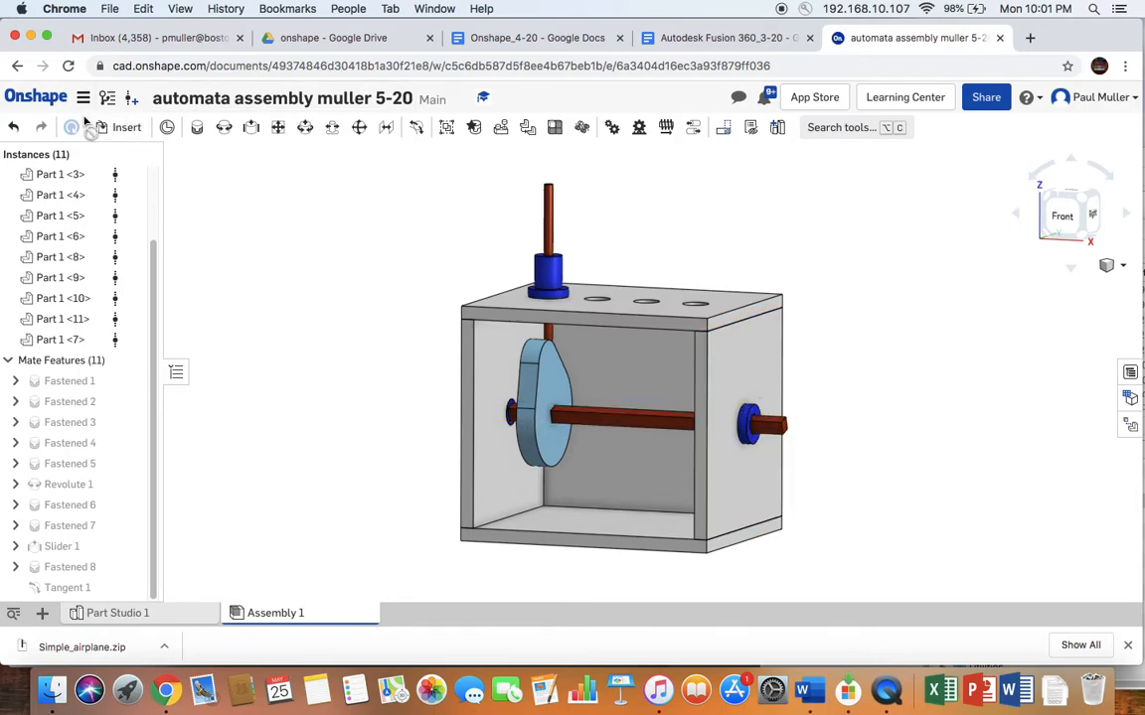
click(128, 130)
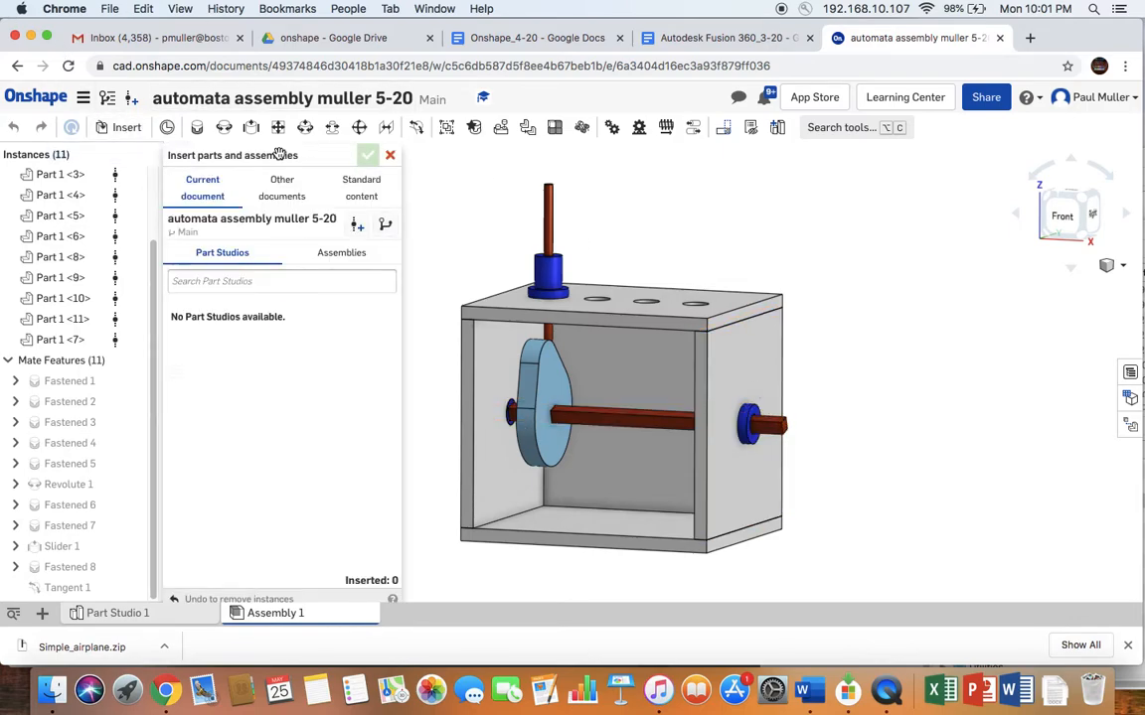
click(283, 185)
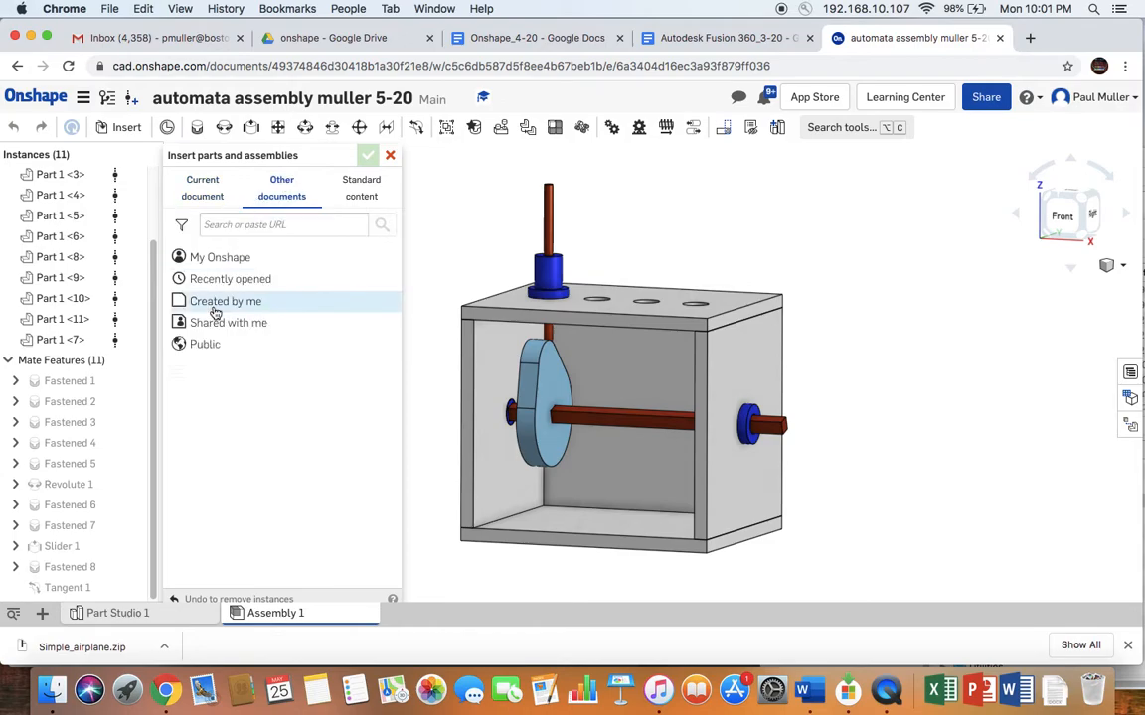
click(229, 259)
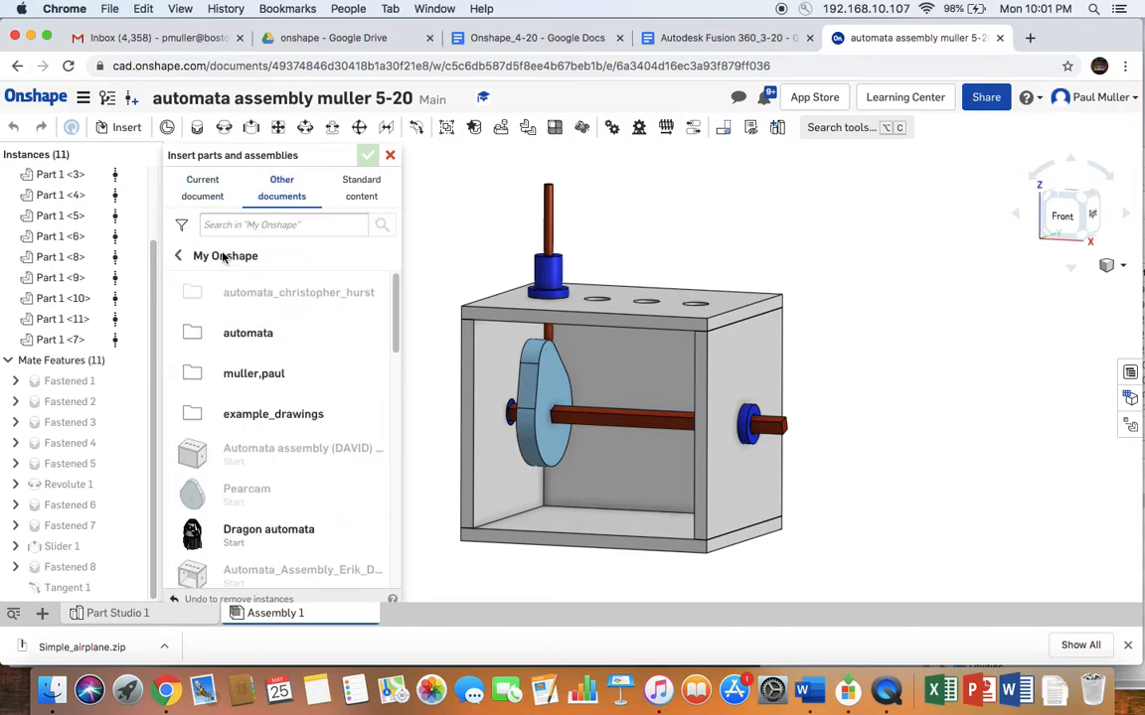
scroll(230, 331, down, 5)
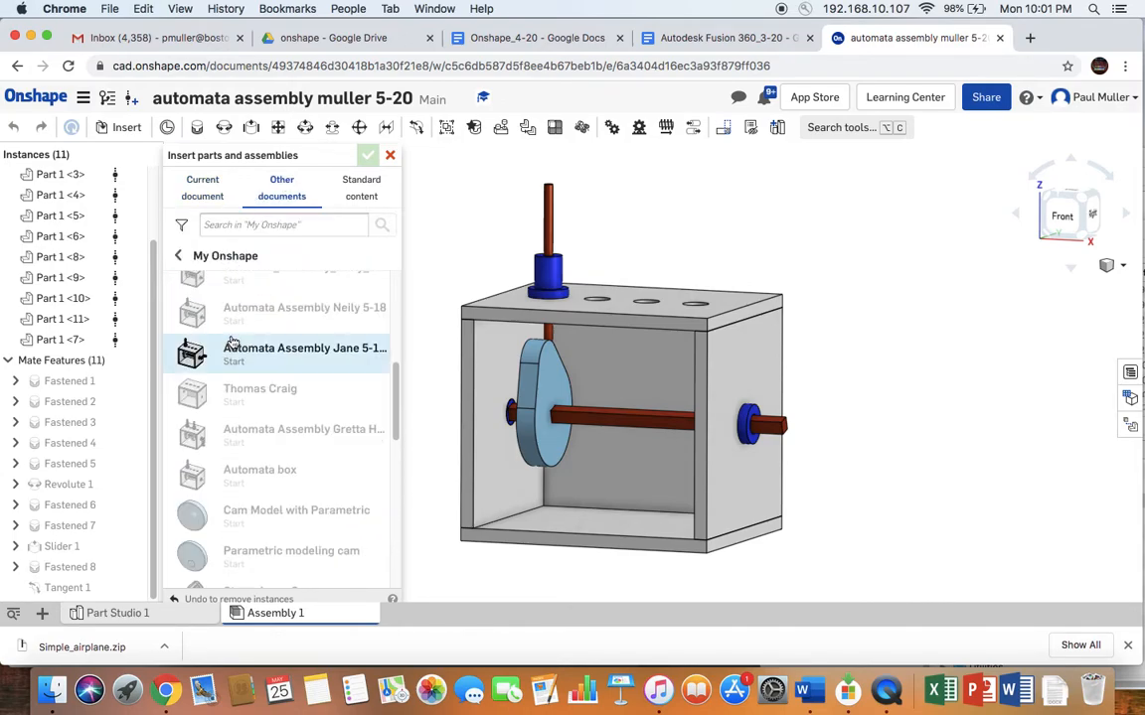
scroll(232, 340, down, 15)
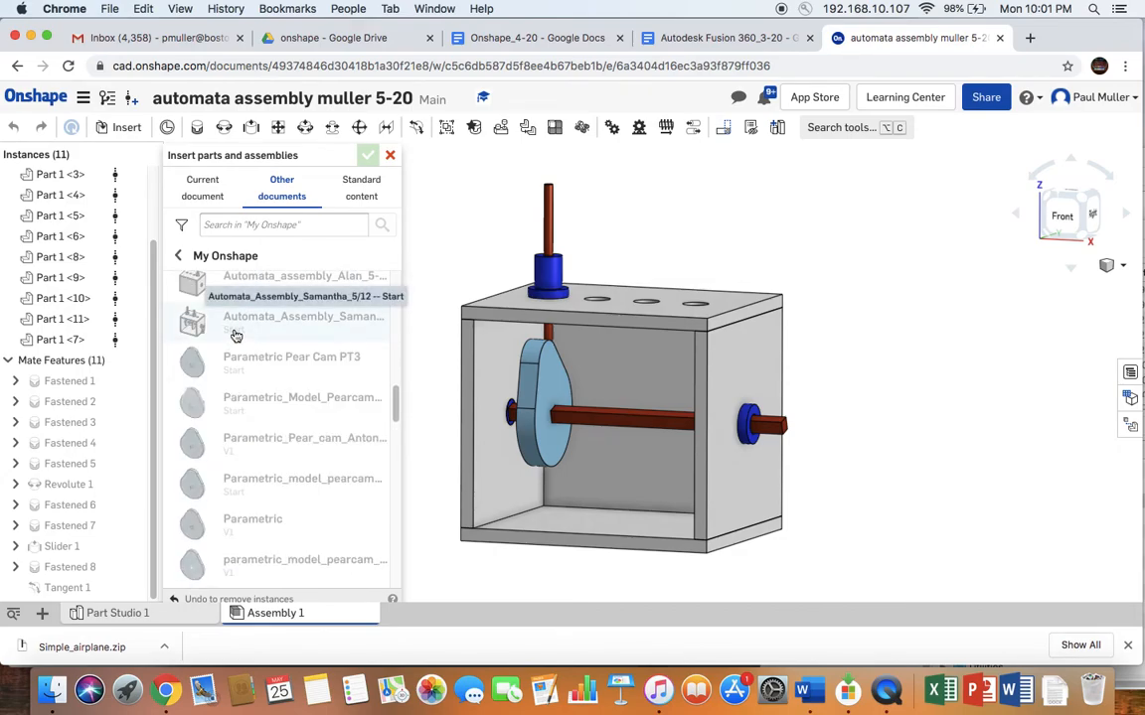
scroll(236, 335, down, 15)
scroll(235, 334, down, 15)
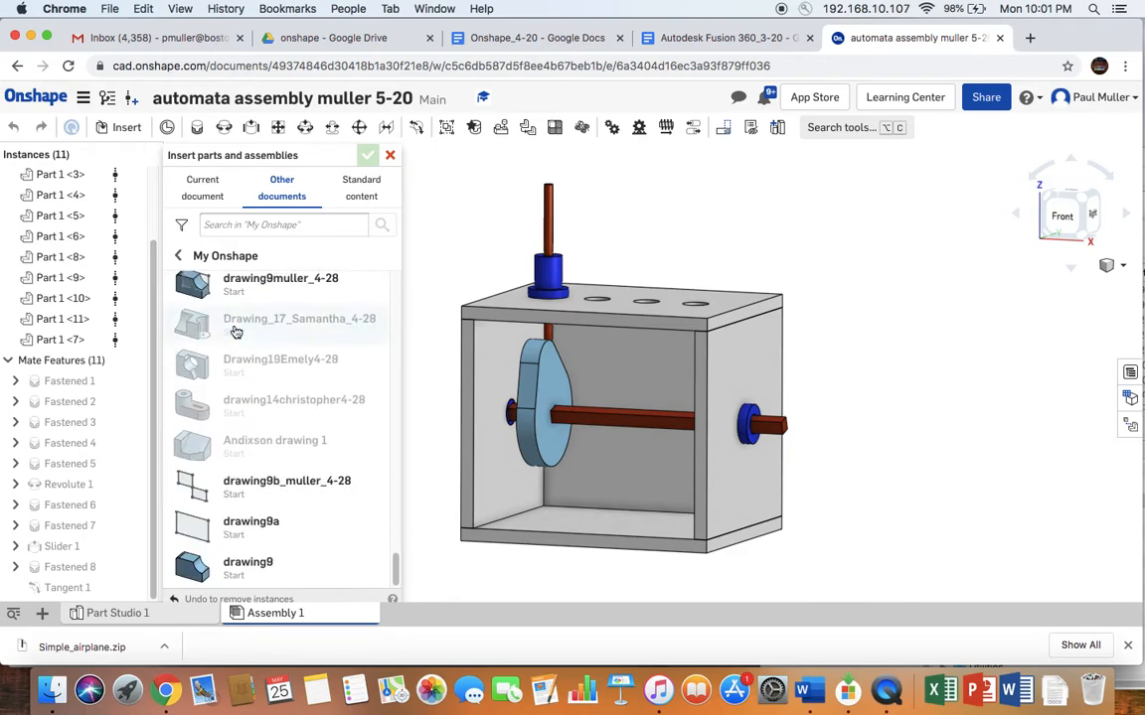
scroll(235, 331, up, 15)
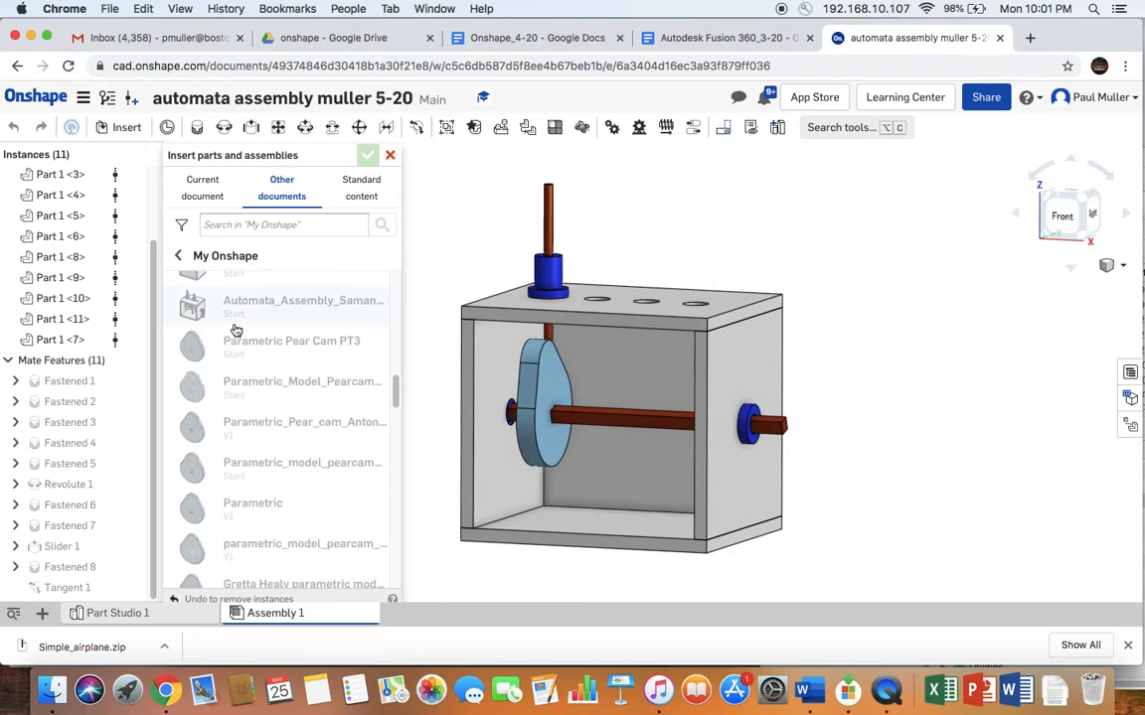
scroll(236, 331, up, 5)
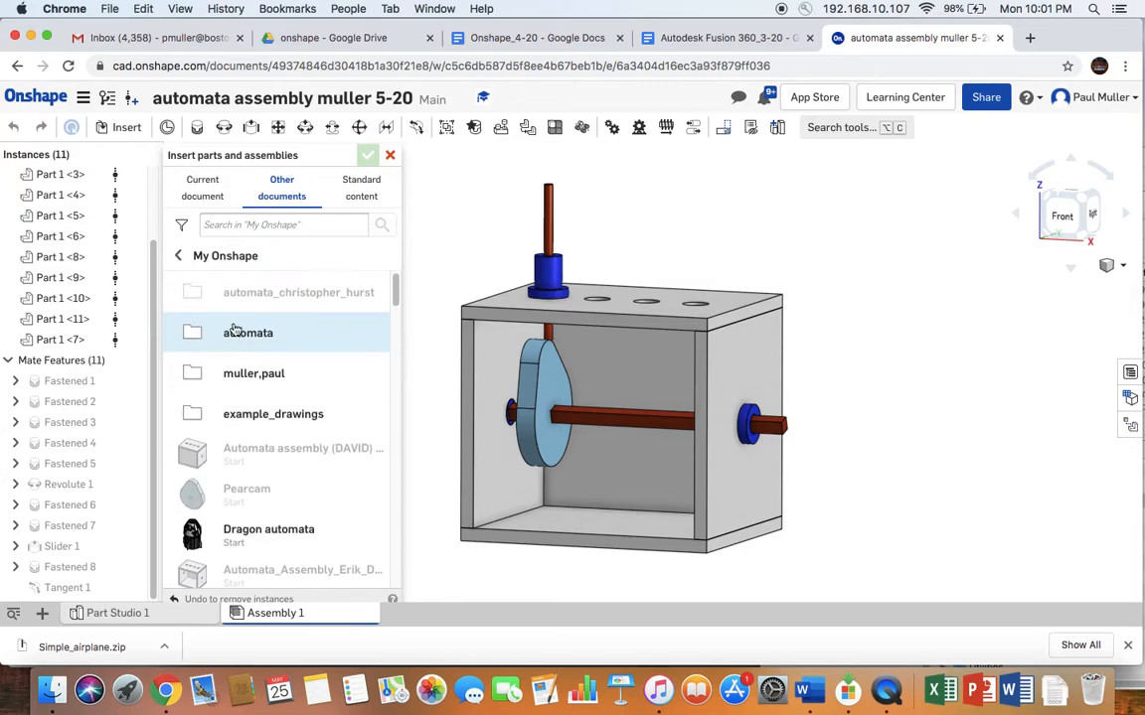
click(238, 335)
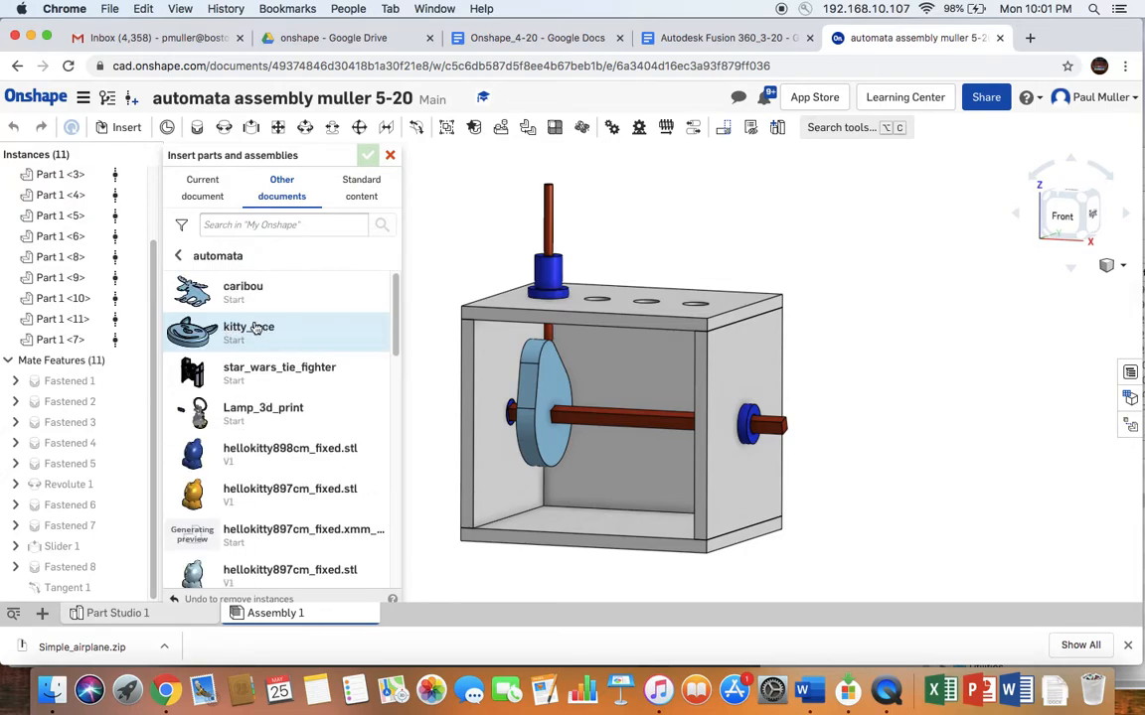
Step: Insert the Crank from Crank.ipt and place it beside the box, near the protruding end of the axle
scroll(256, 351, down, 8)
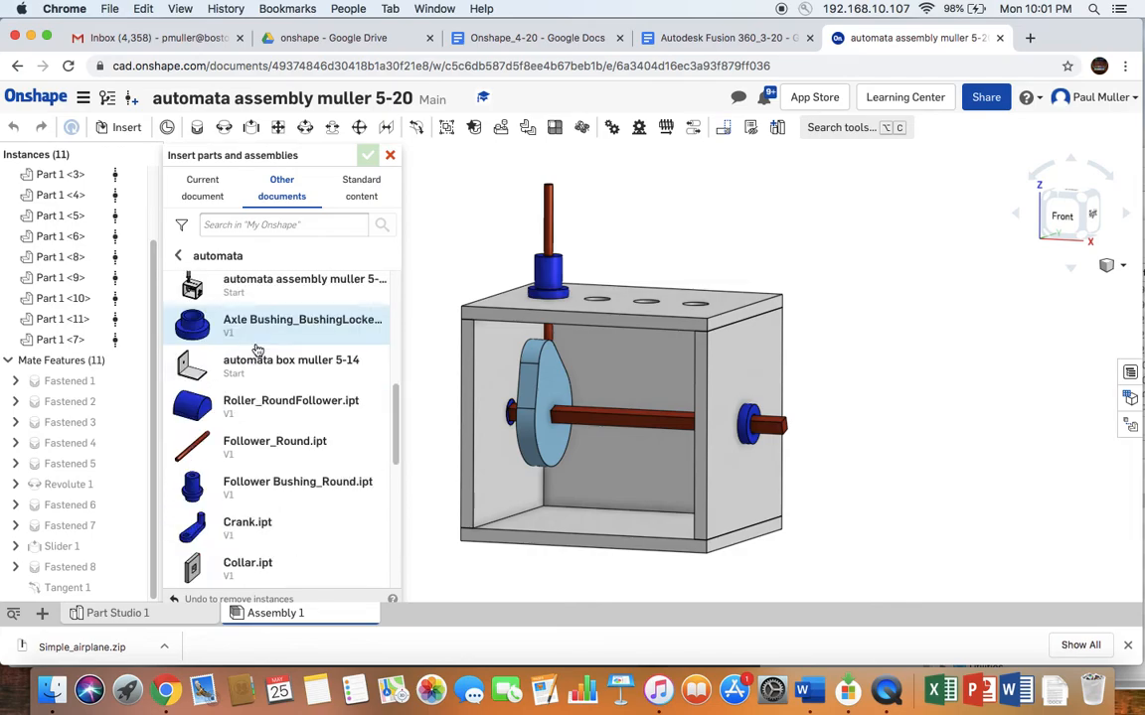
scroll(250, 372, down, 3)
click(247, 394)
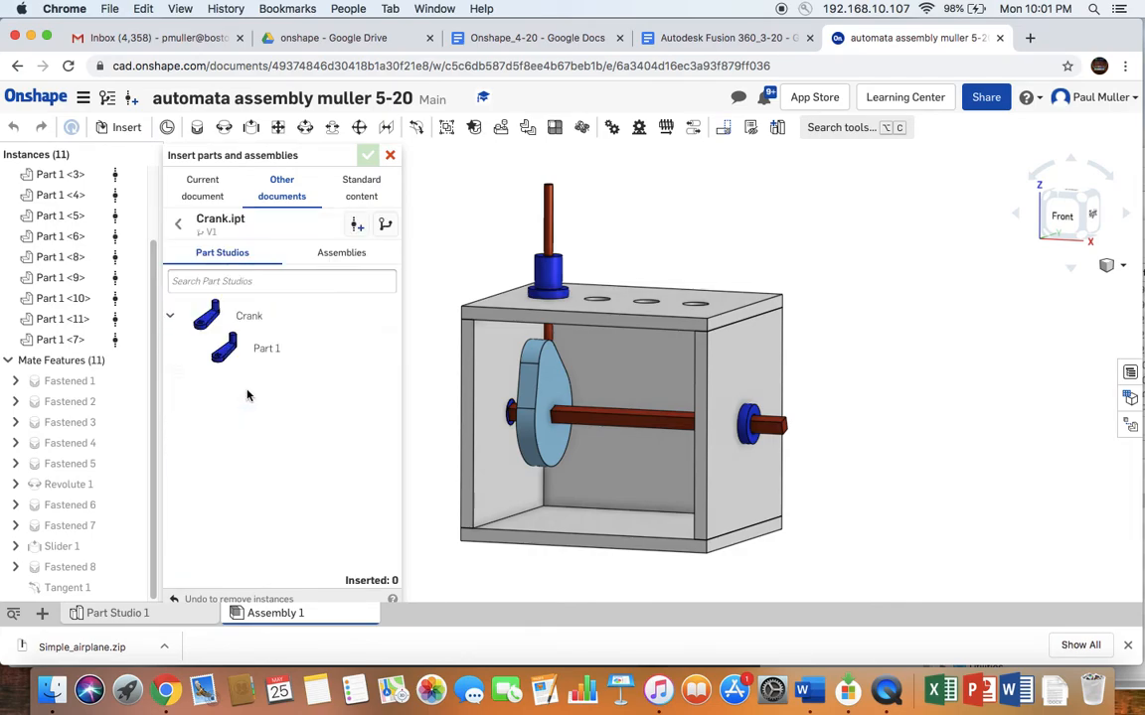
click(214, 315)
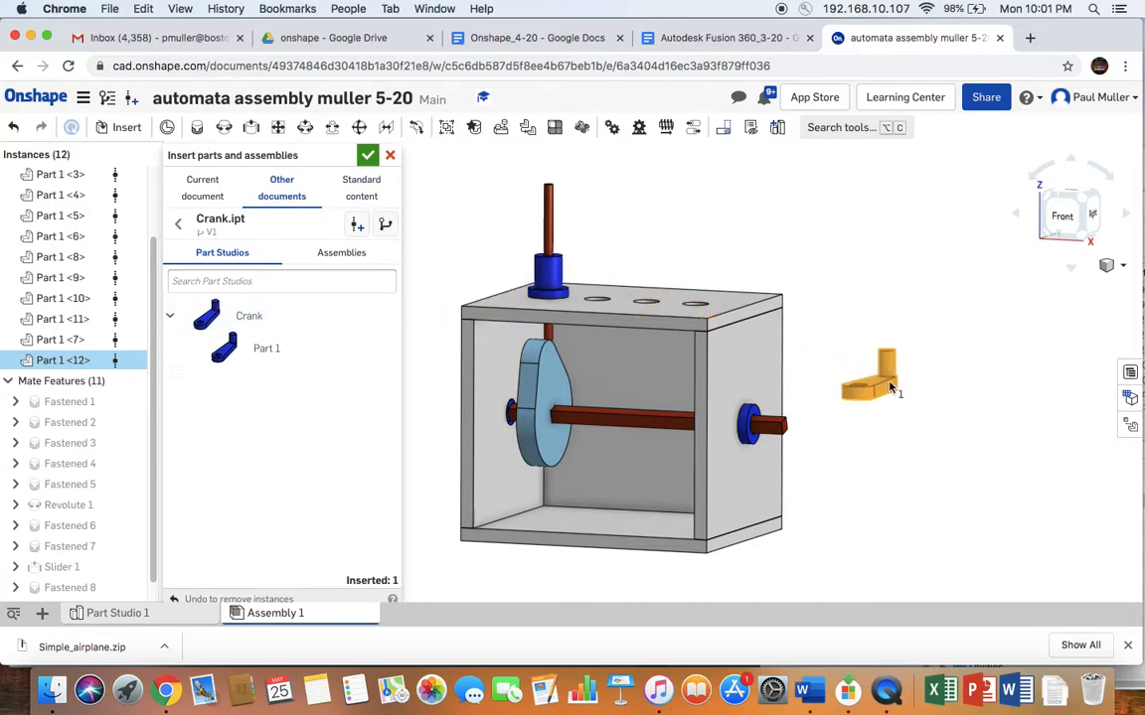
click(868, 396)
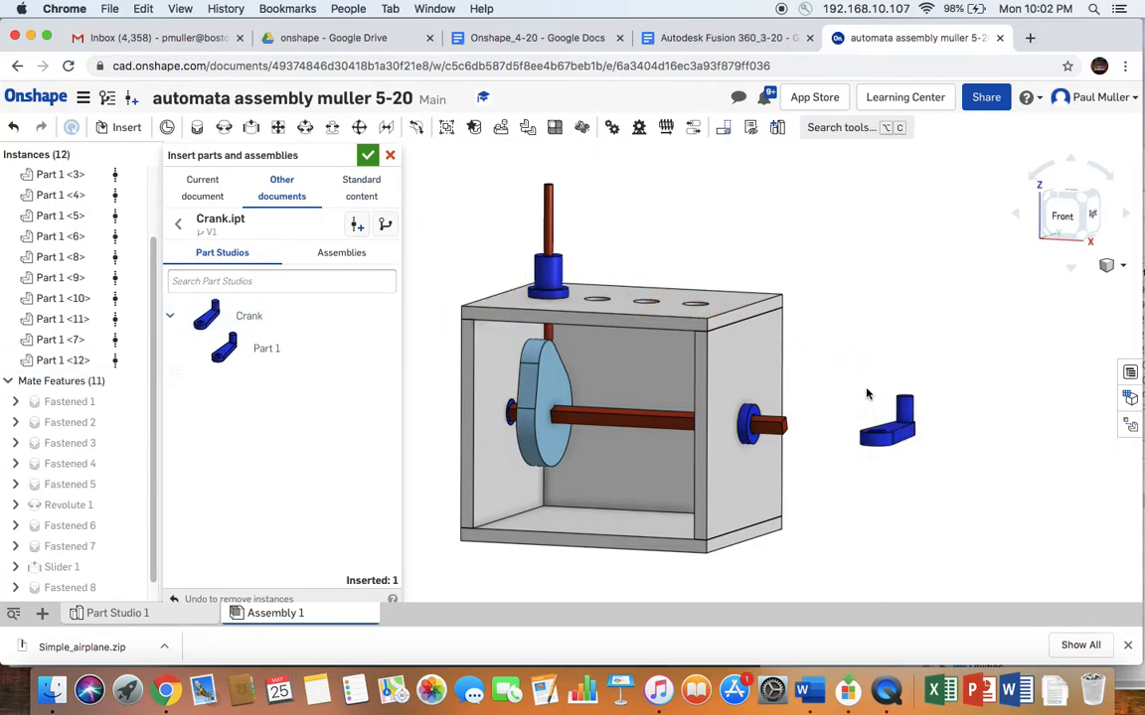
click(367, 155)
Step: Rotate the crank 90 degrees so that its handle points away from the box
click(903, 430)
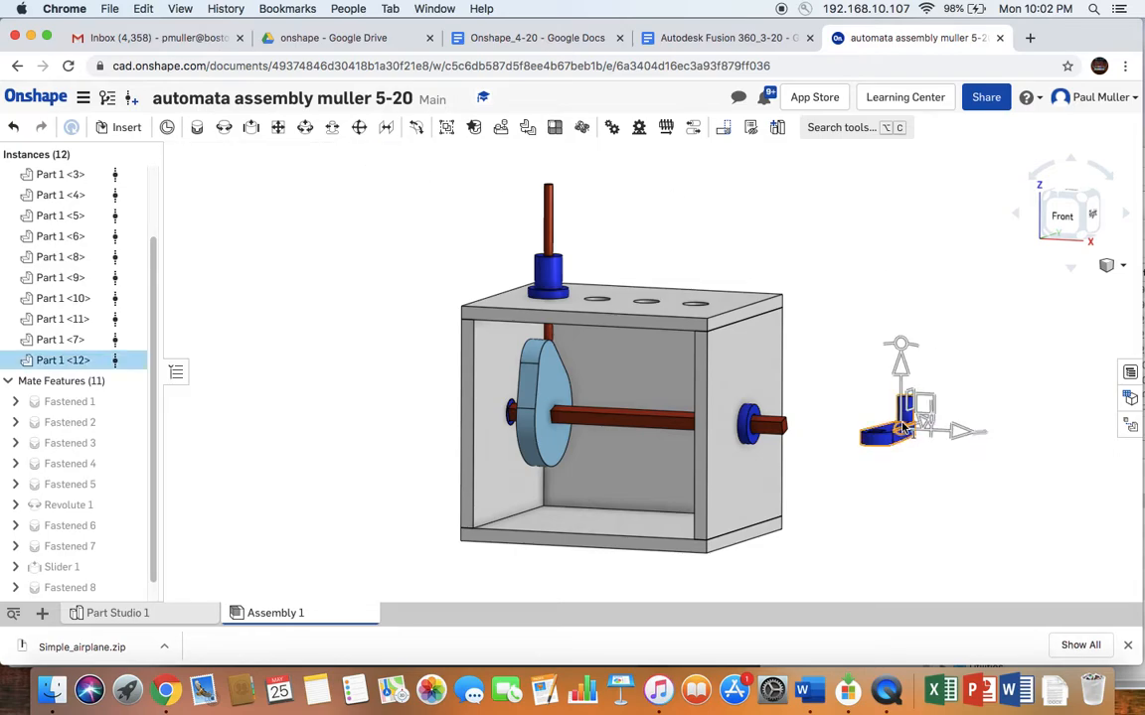
scroll(894, 408, up, 5)
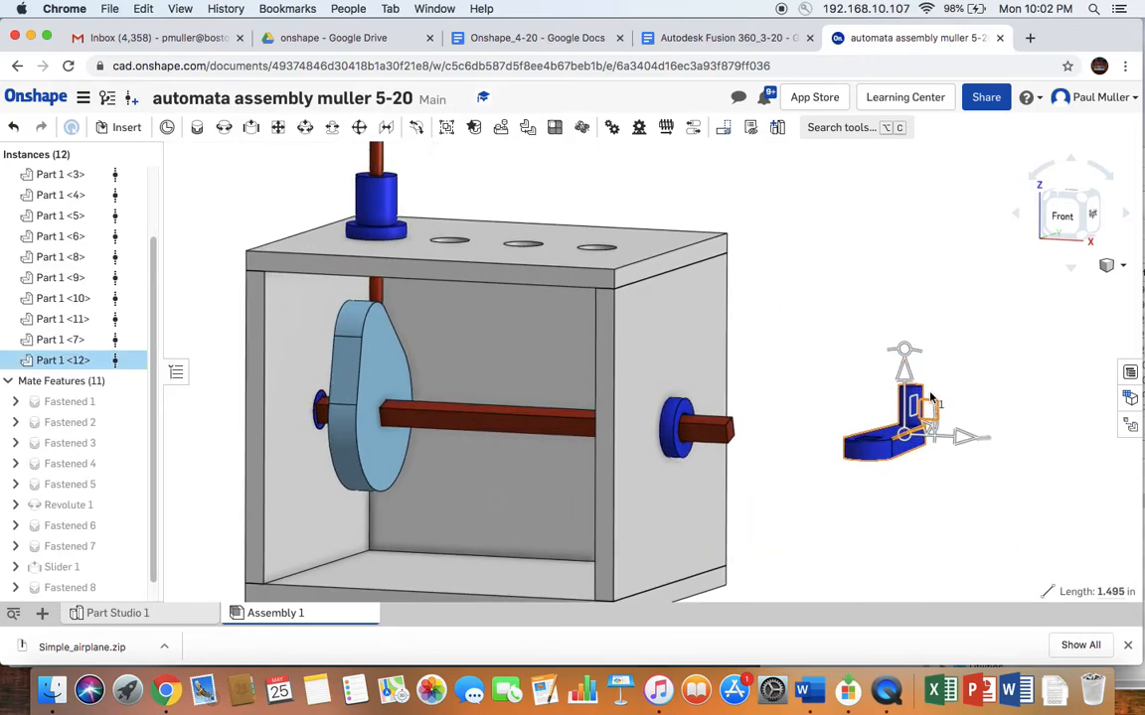
drag(903, 352, 965, 385)
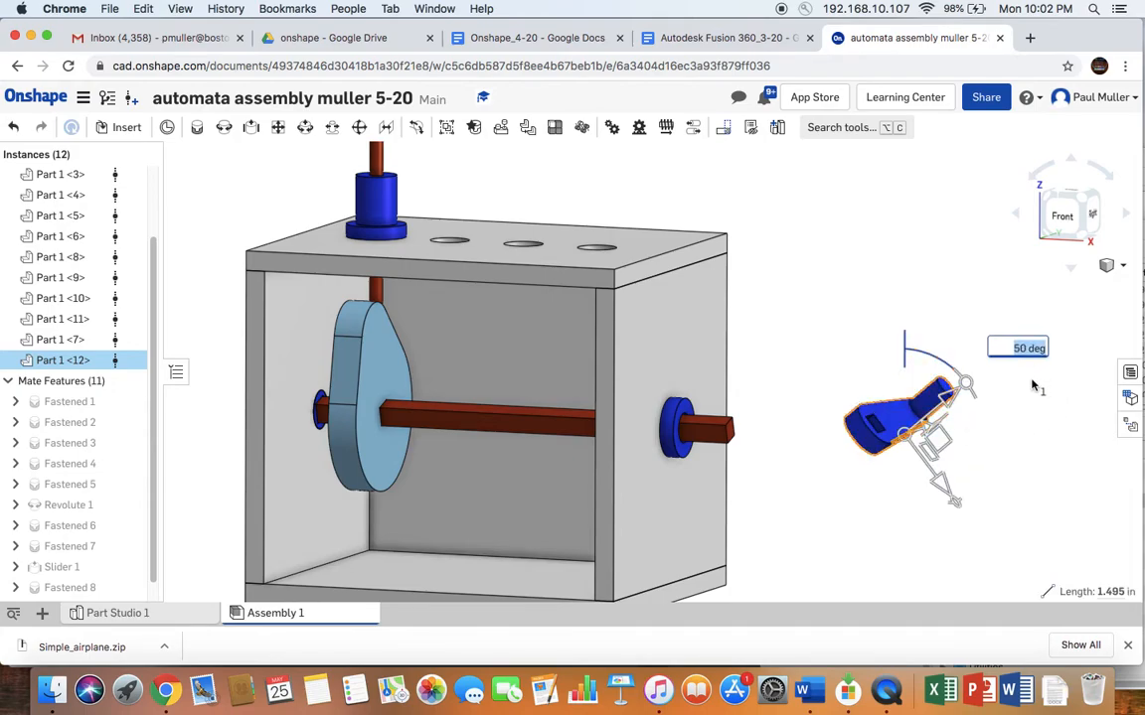
text(90)
key(Return)
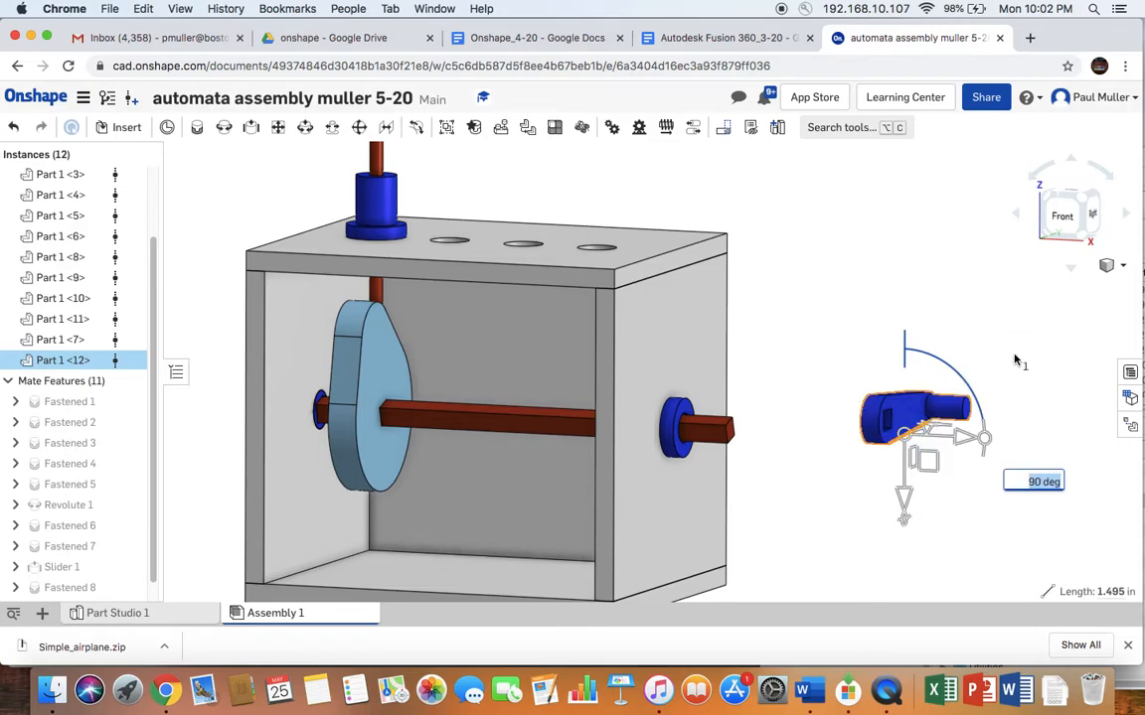
click(986, 342)
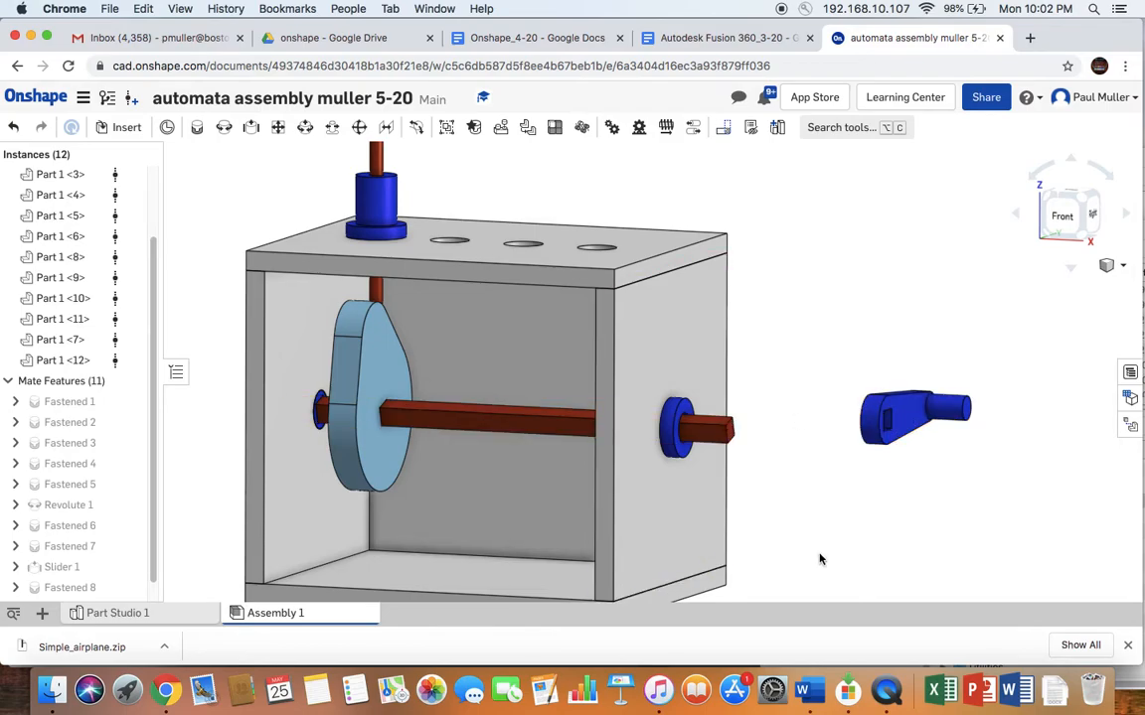
Step: Add a Fastened mate between the centre of the crank's square hole and the centre of the protruding axle's end face
scroll(735, 347, up, 5)
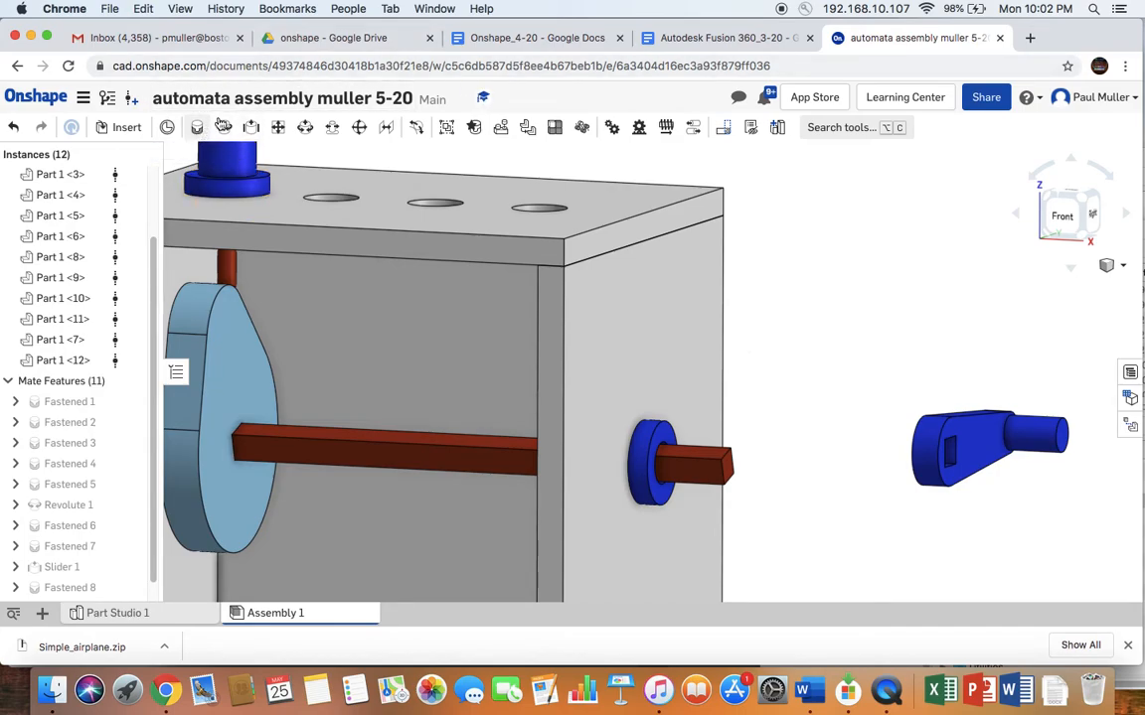
key(m)
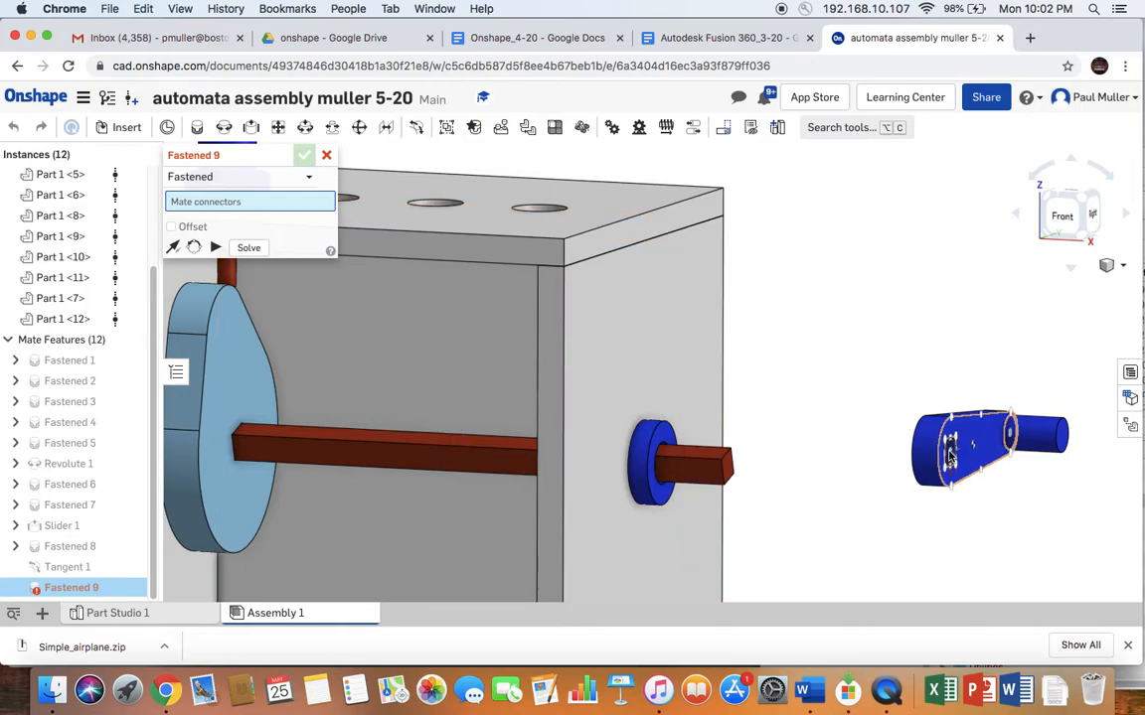
scroll(954, 452, up, 5)
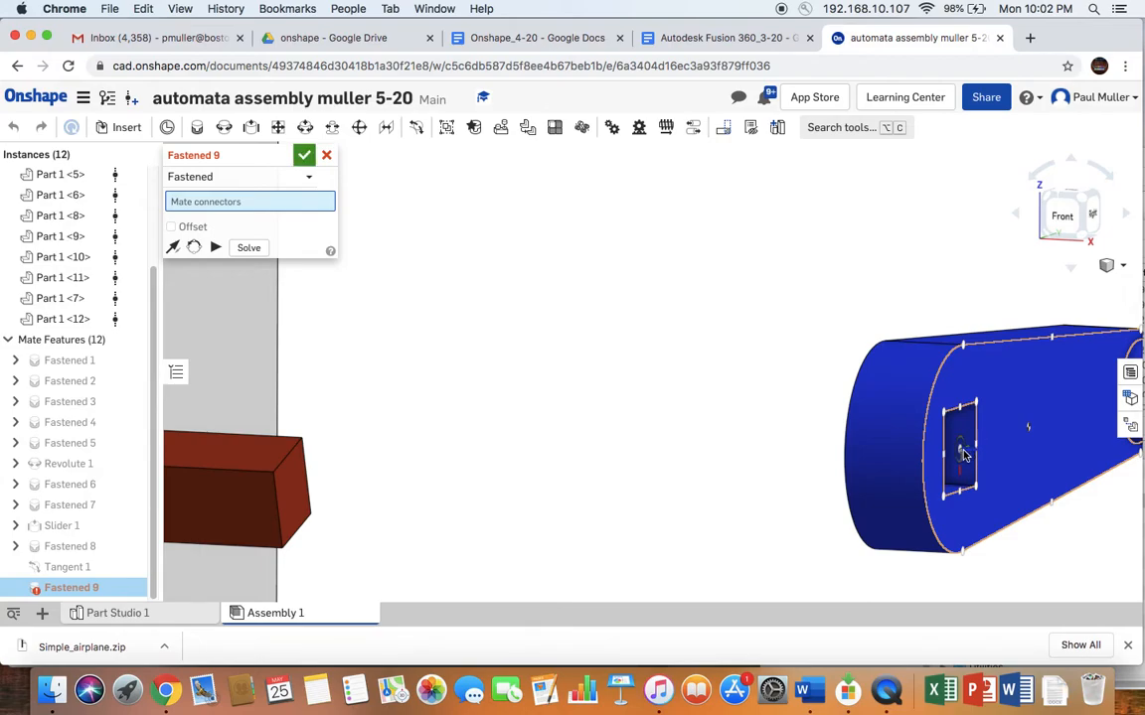
click(962, 453)
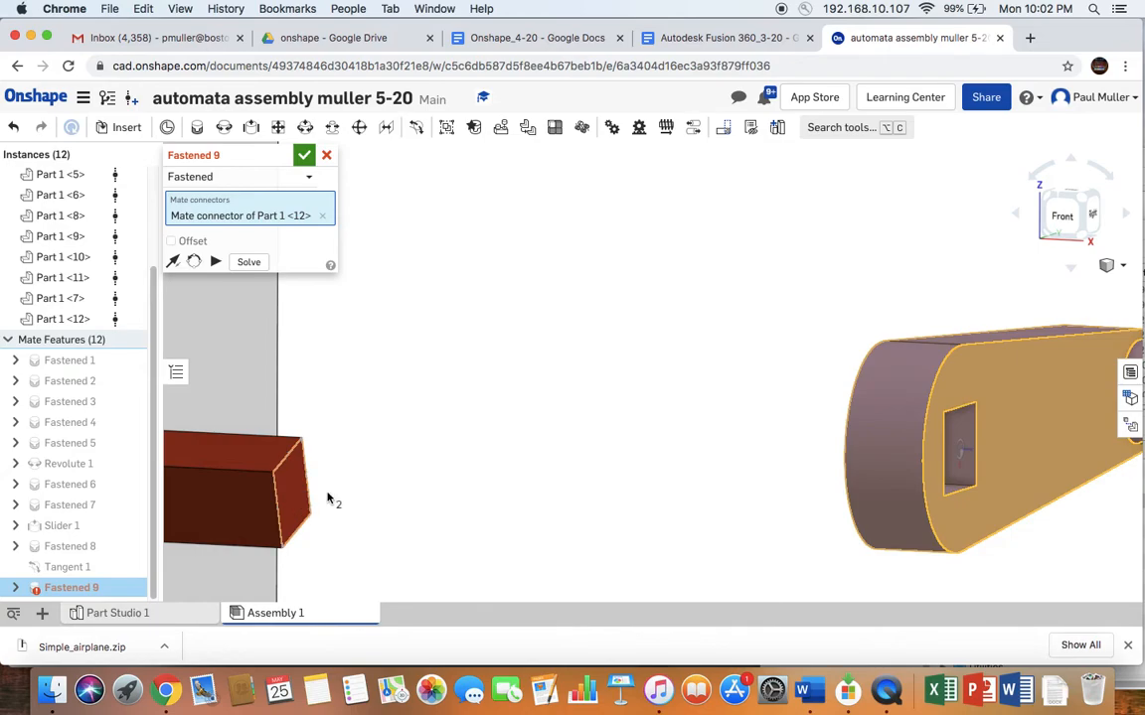
click(298, 497)
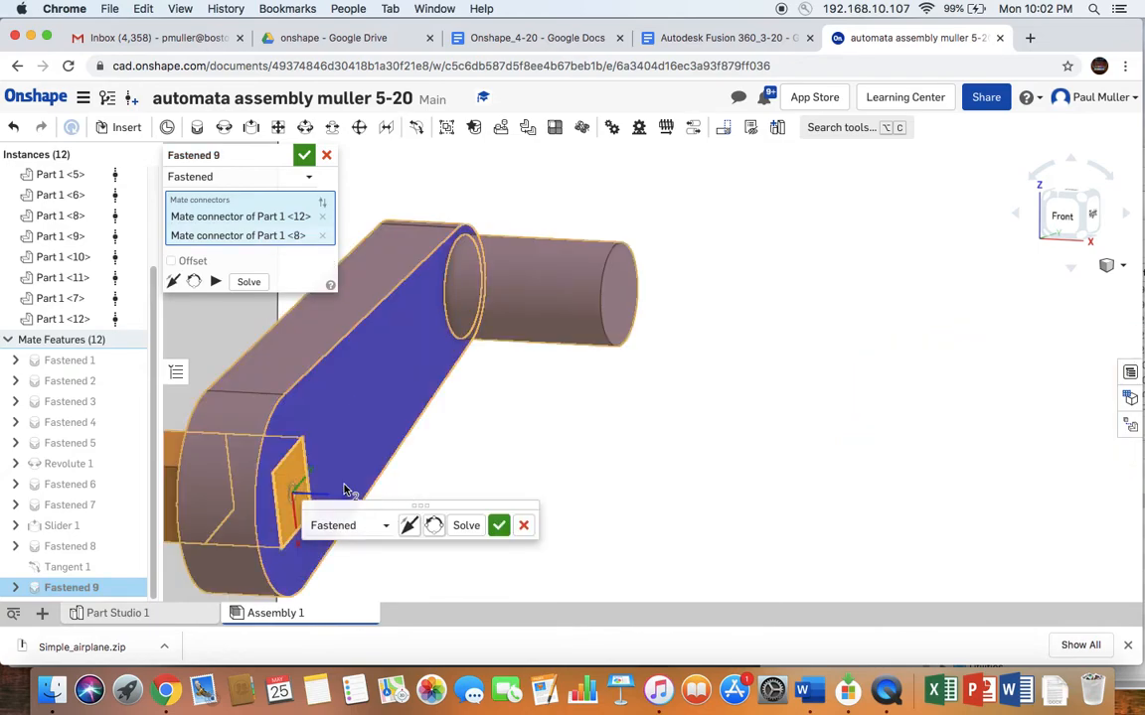
click(304, 156)
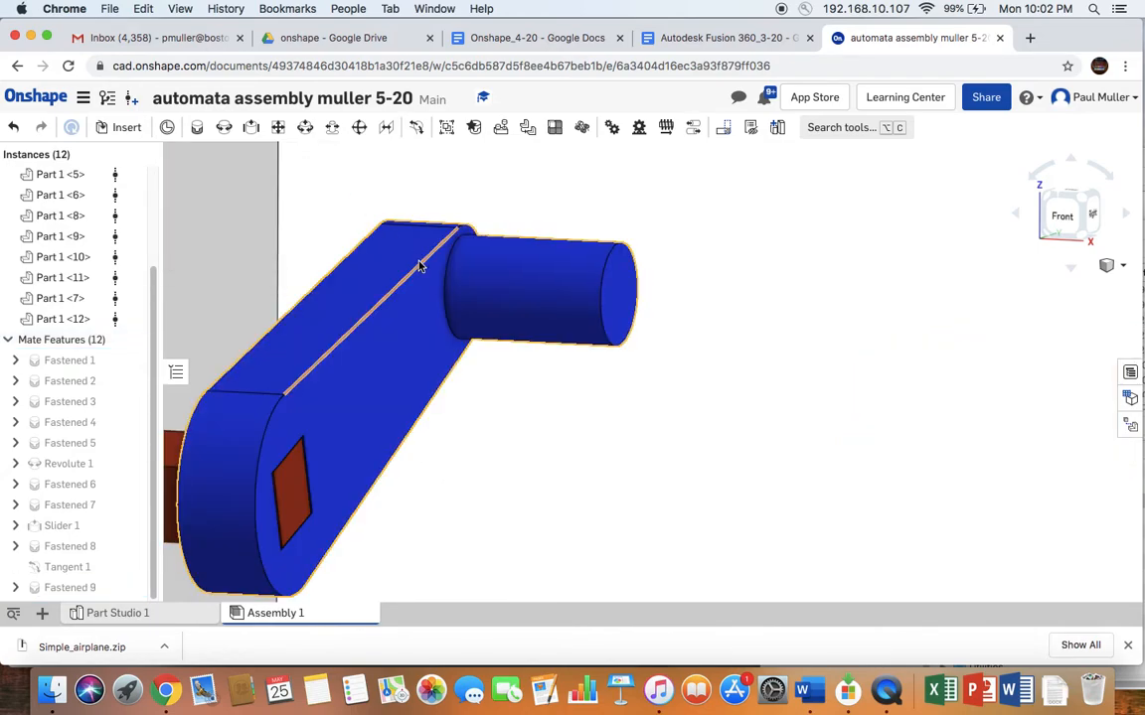
Step: Turn the crank together with the axle to test how the cam moves the follower rod
scroll(455, 278, up, 2)
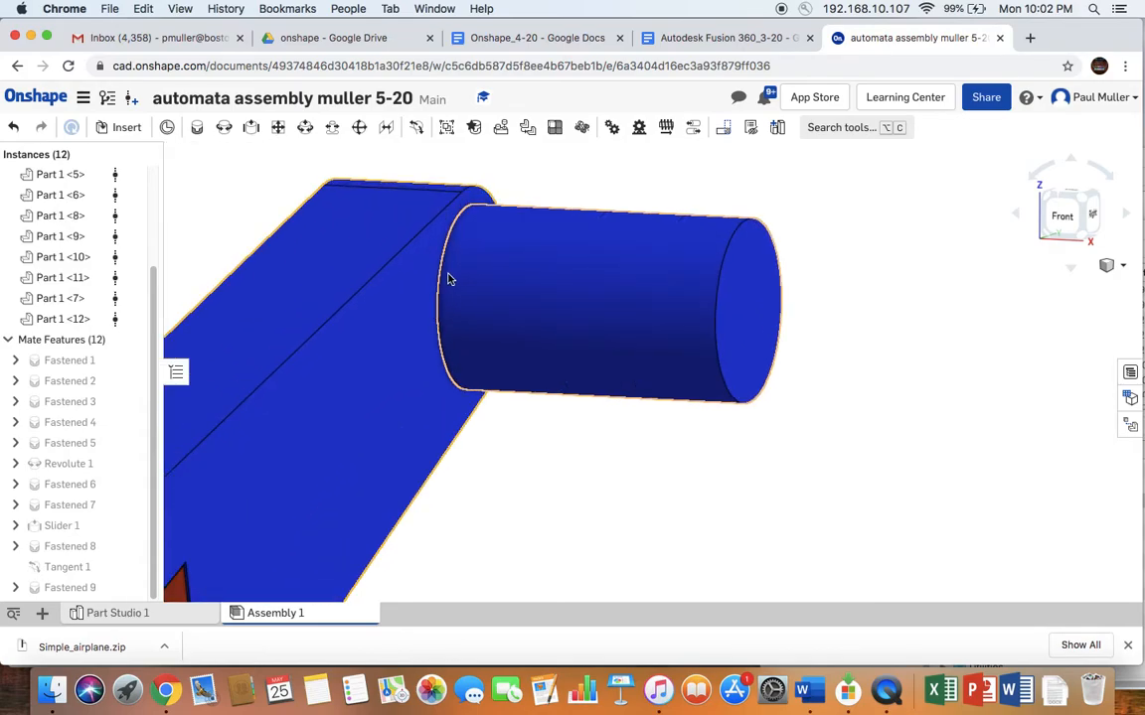
scroll(455, 276, down, 5)
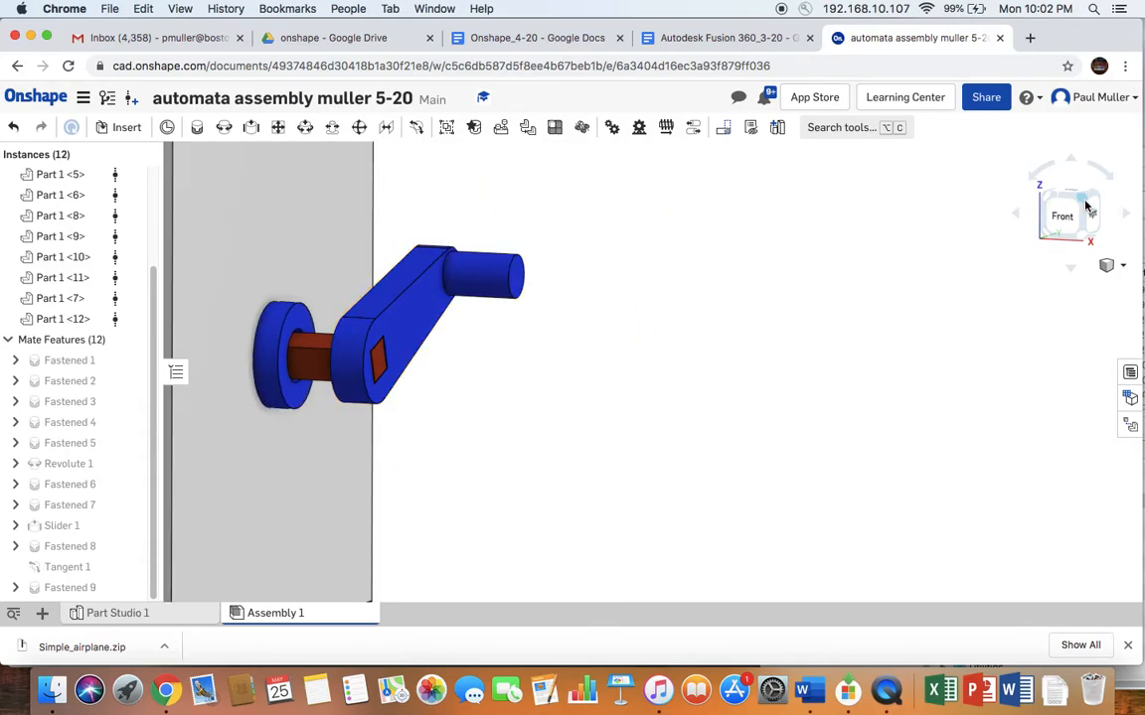
click(1085, 202)
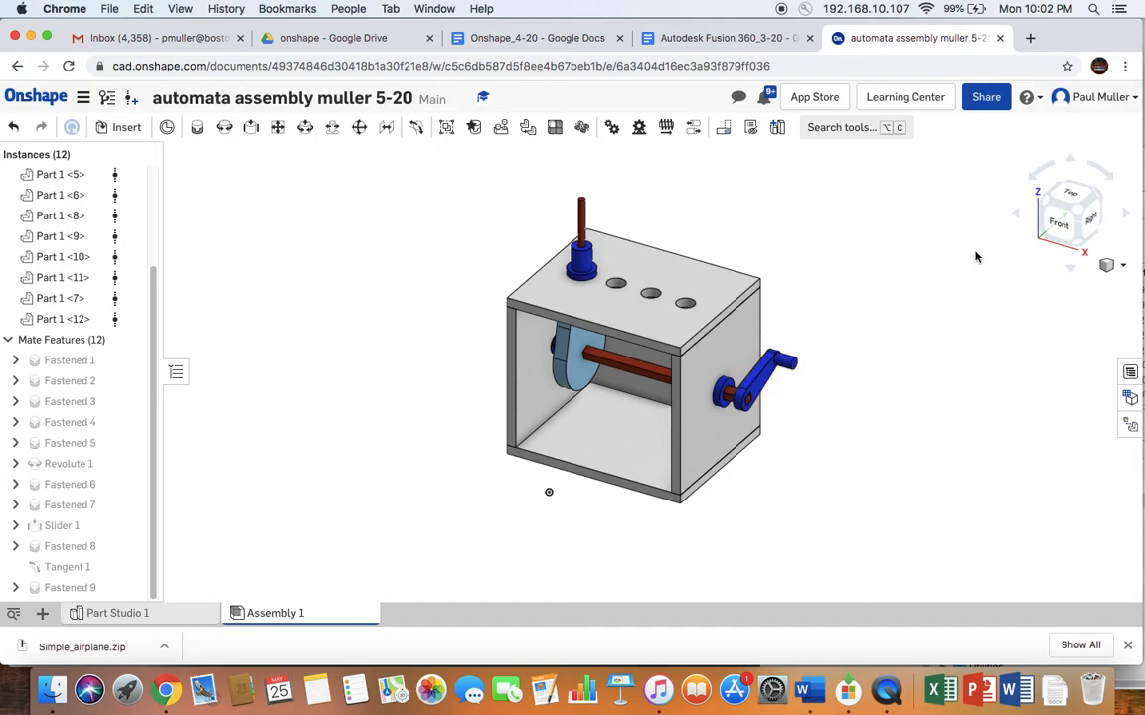
right_drag(928, 251, 933, 241)
mouse_move(774, 399)
mouse_down()
mouse_move(730, 401)
mouse_move(727, 376)
mouse_move(774, 359)
mouse_move(777, 406)
mouse_move(735, 418)
mouse_move(779, 331)
mouse_move(784, 401)
mouse_move(758, 356)
mouse_move(832, 363)
mouse_move(764, 400)
mouse_up()
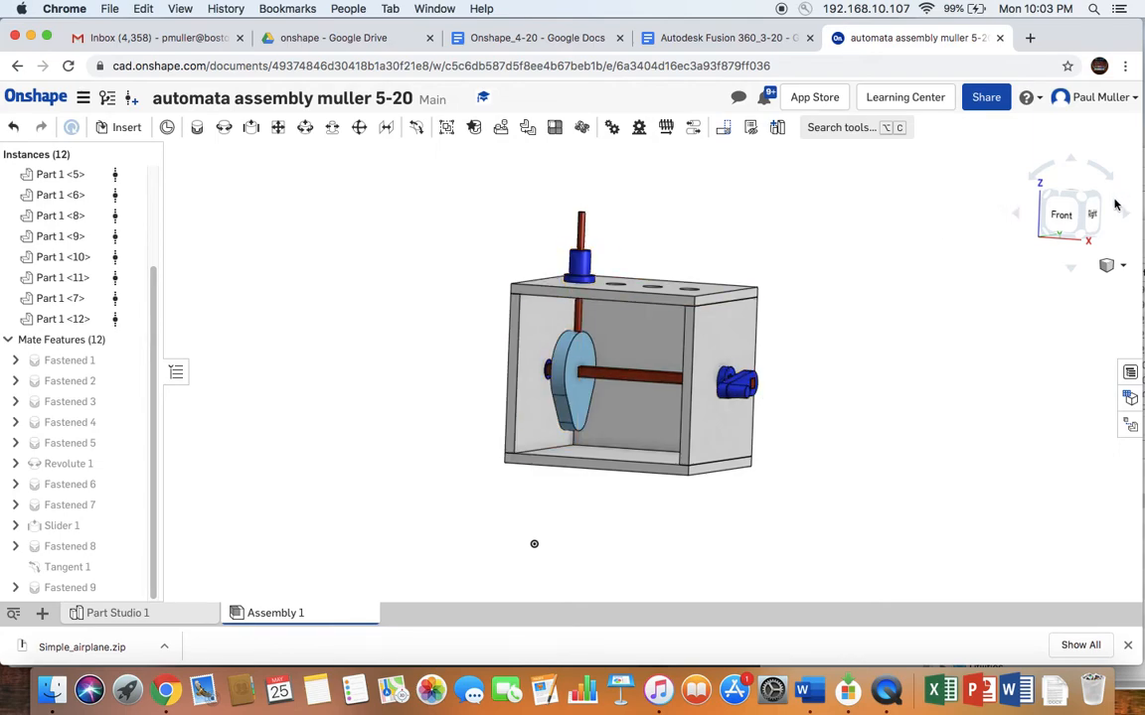
click(1083, 204)
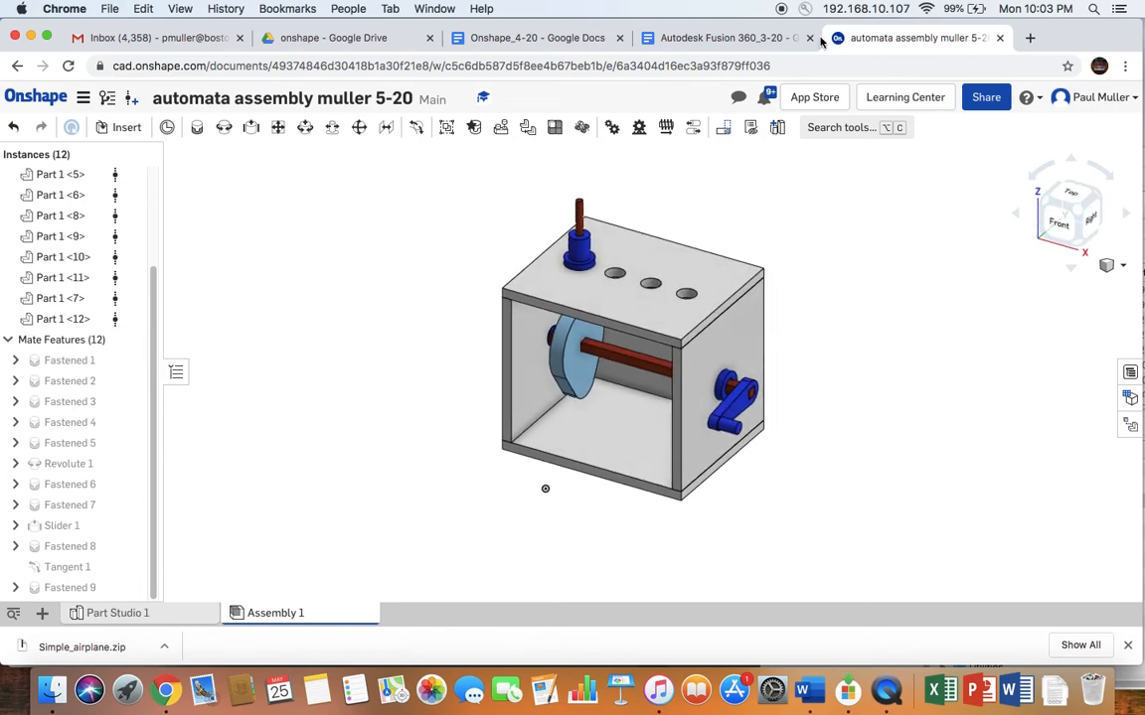